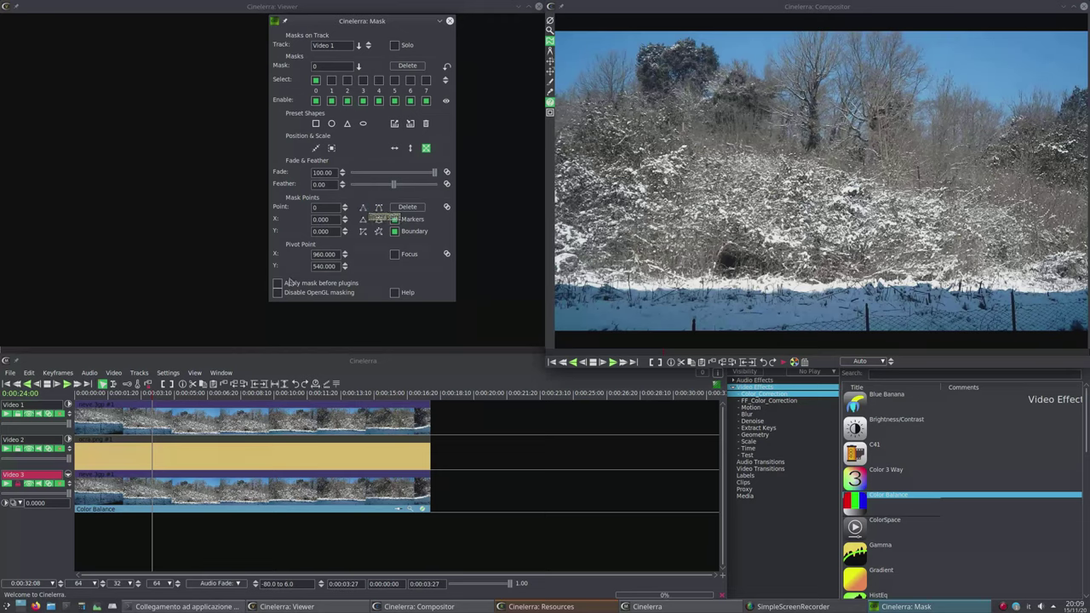
pyautogui.click(151, 452)
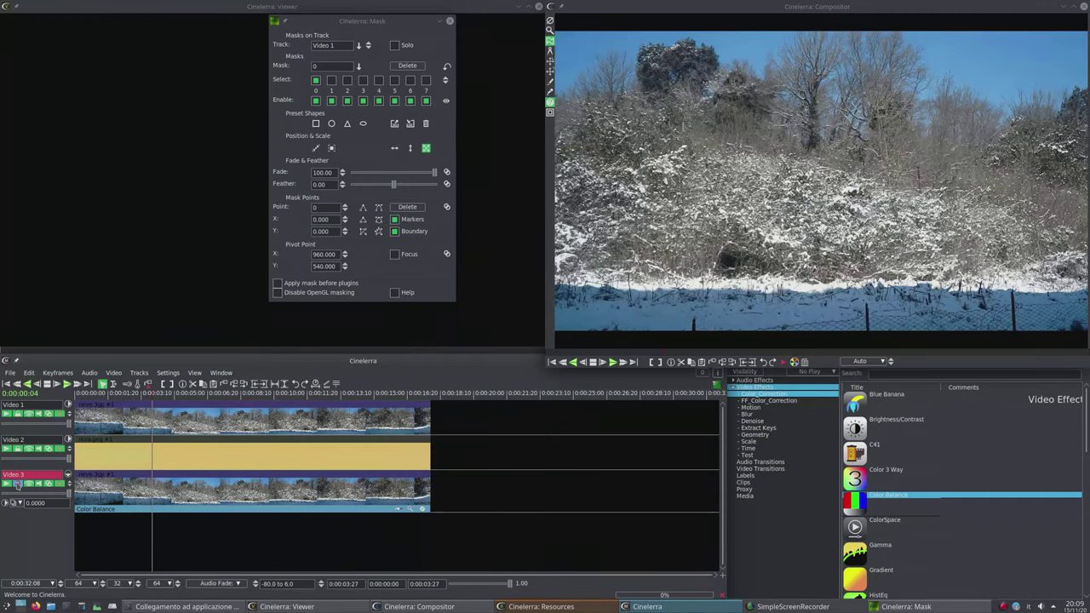
pyautogui.click(7, 414)
pyautogui.click(7, 414)
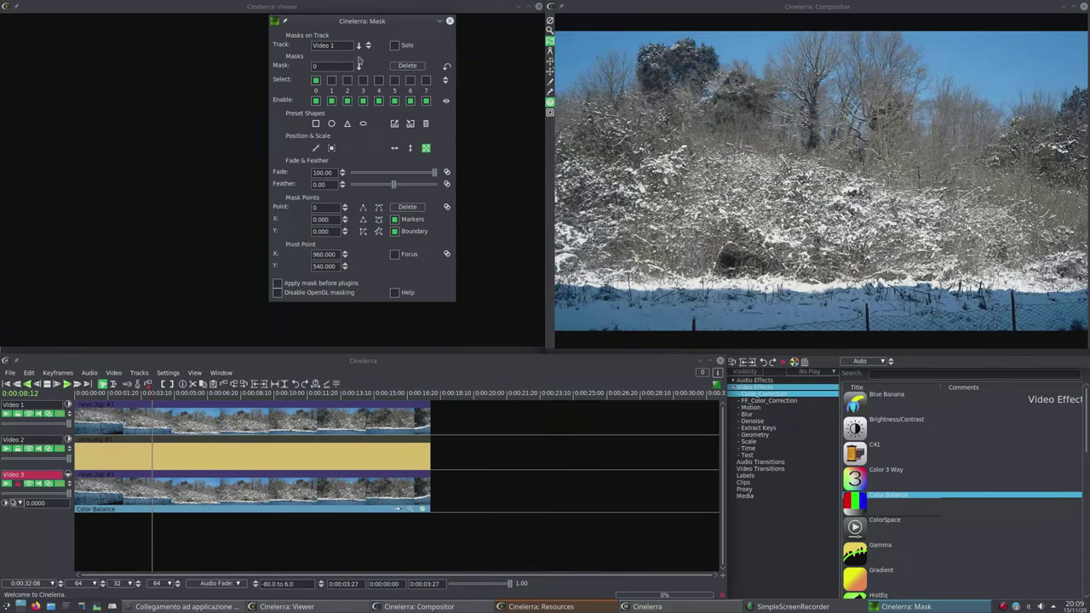
# Try to choose the disarmed Video 3 as the track to mask
pyautogui.click(359, 45)
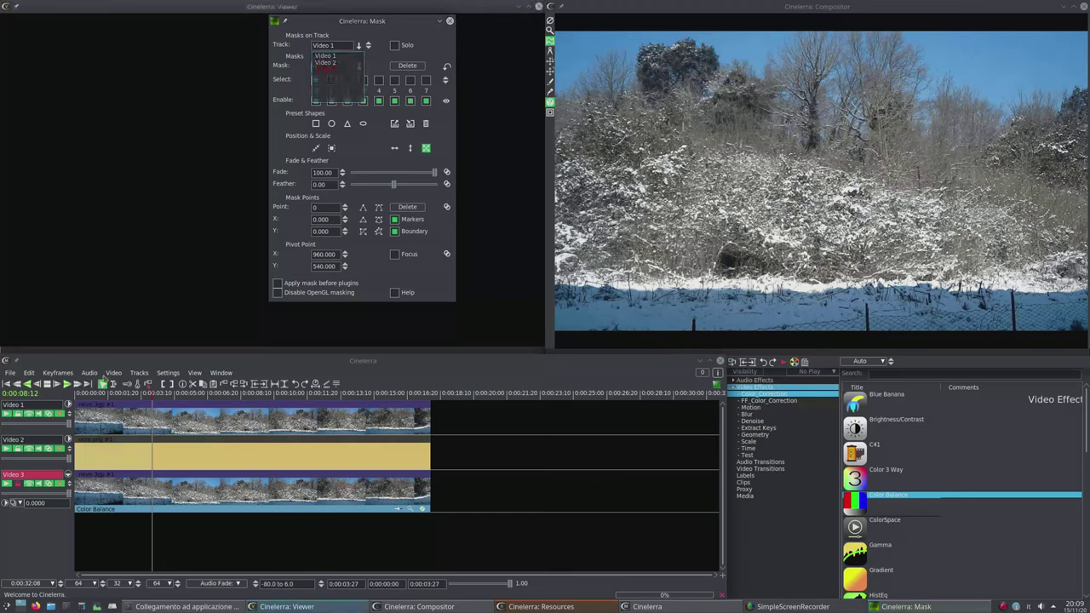
pyautogui.click(332, 77)
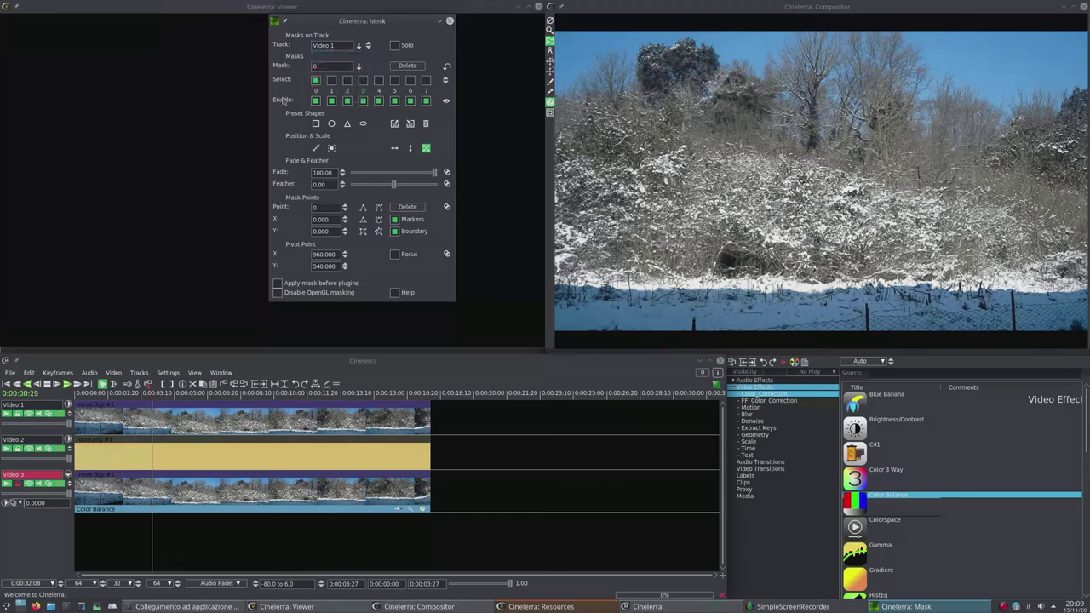
pyautogui.click(358, 47)
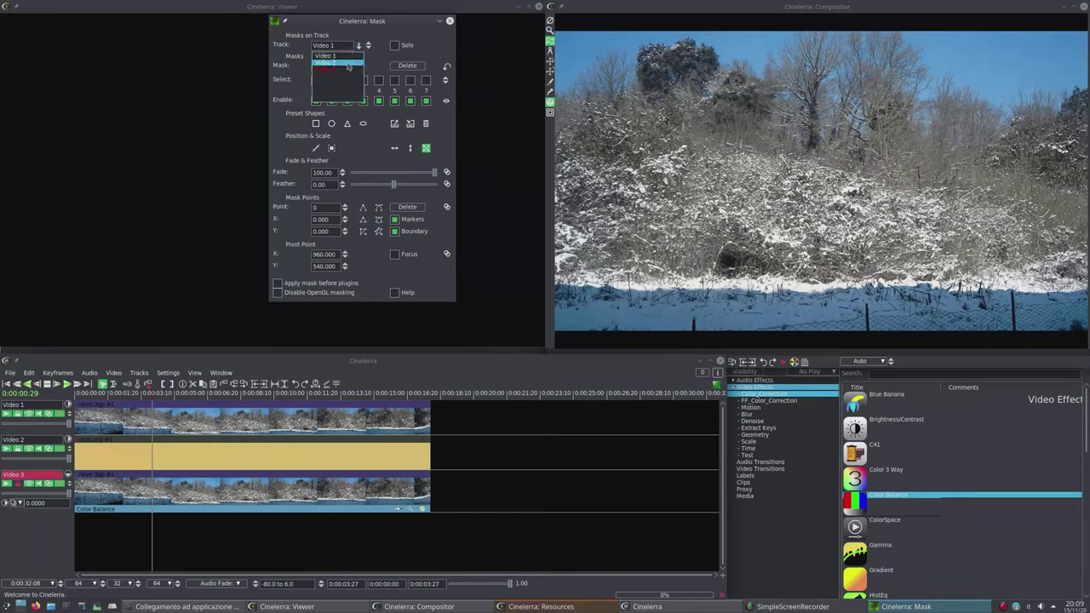
pyautogui.click(344, 70)
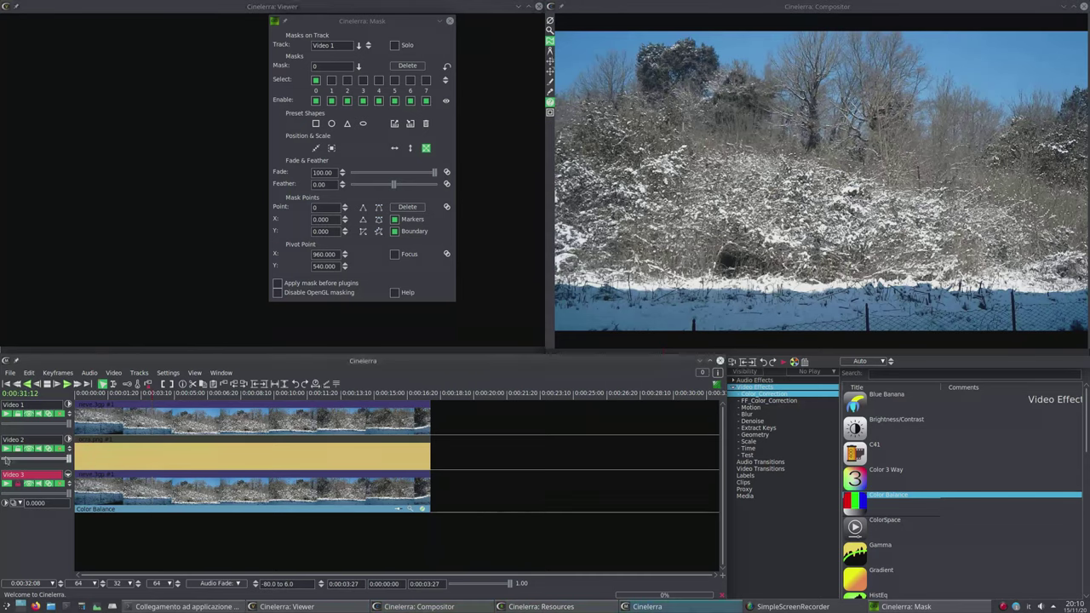
# Turn off playback of the Video 1 track to preview the track beneath it, and turn it back on
pyautogui.click(7, 414)
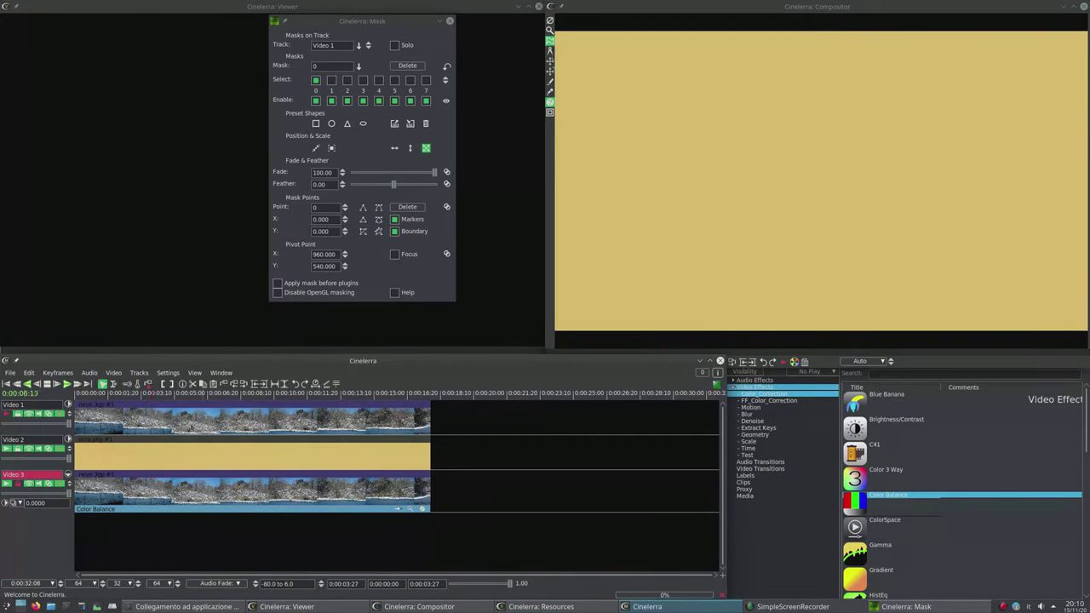
pyautogui.click(771, 226)
pyautogui.click(7, 414)
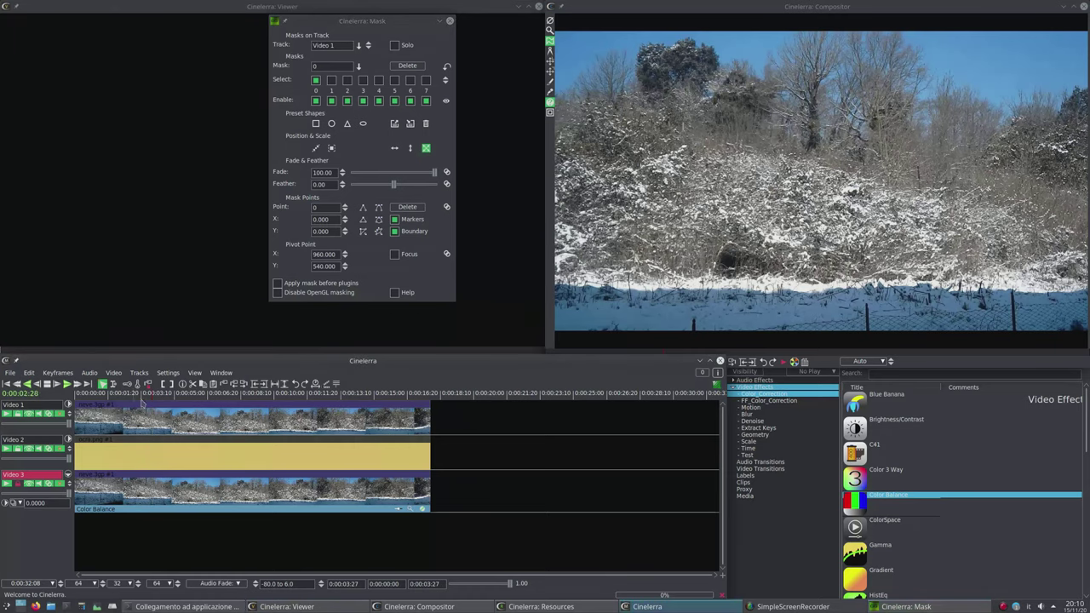
# Preview Video 2 alone by soloing it as the mask track, and return to Video 1 with Solo off
pyautogui.click(359, 46)
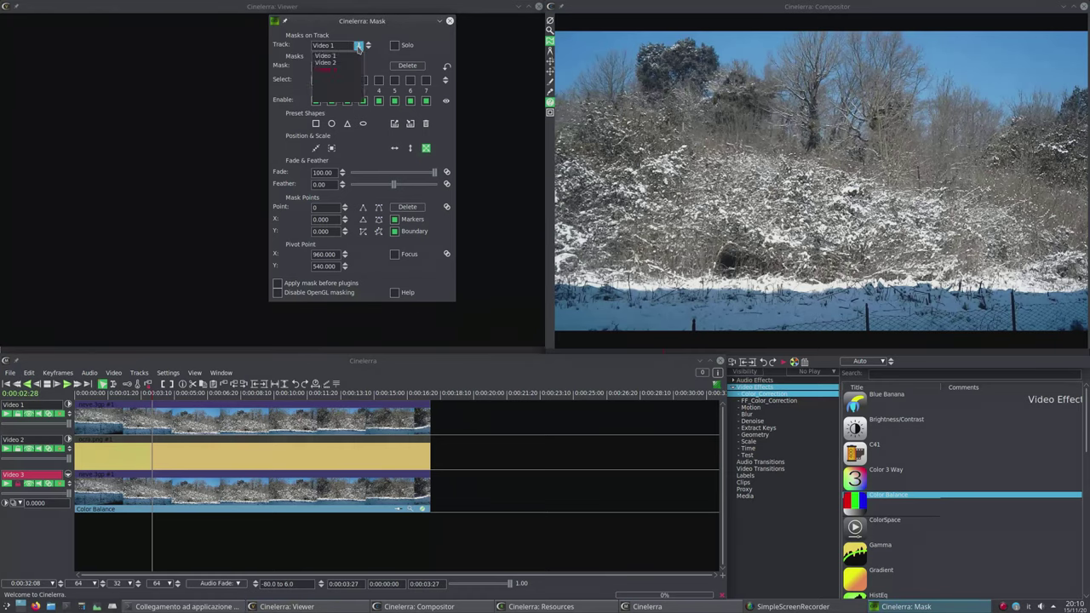
pyautogui.click(340, 62)
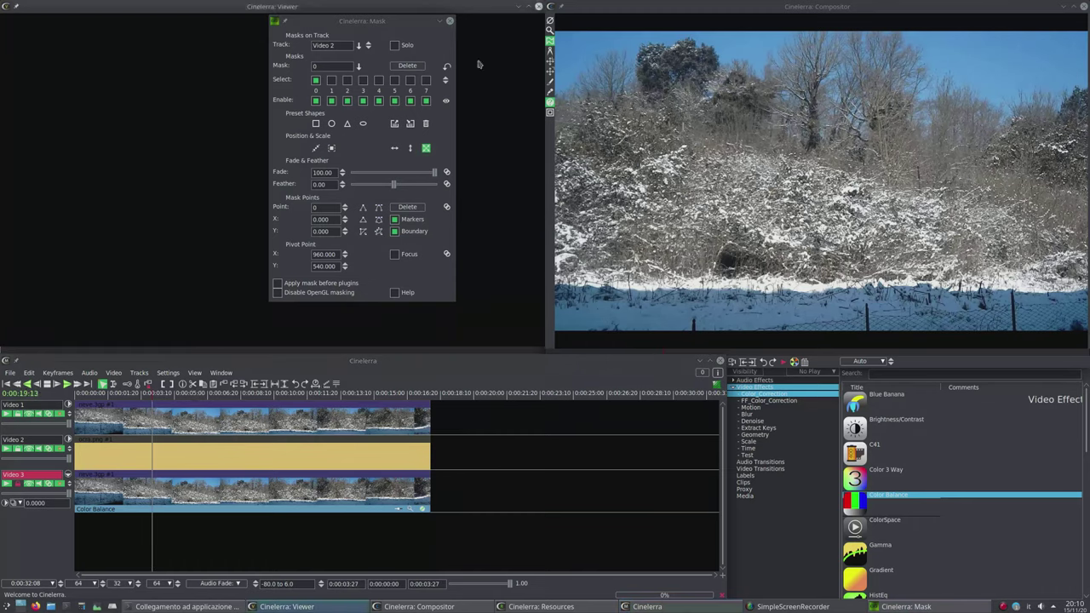
pyautogui.click(395, 46)
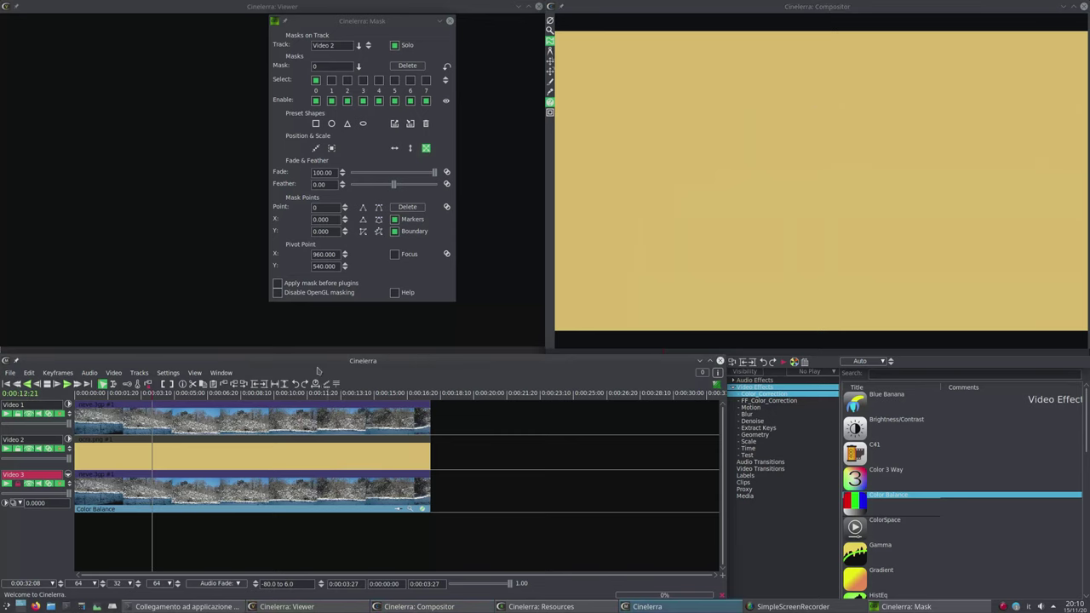
pyautogui.click(394, 45)
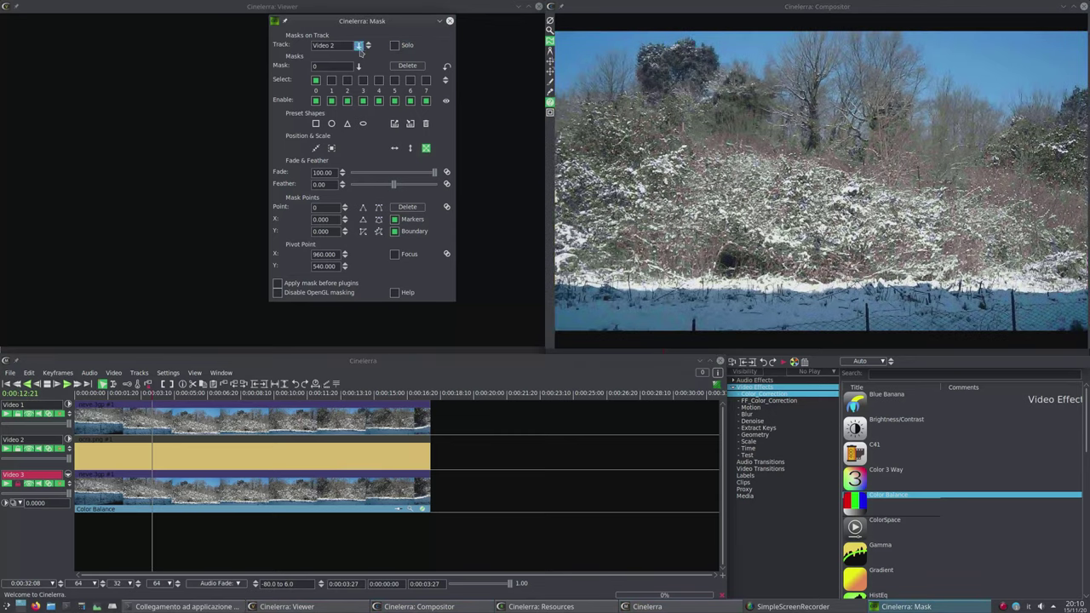
pyautogui.click(358, 45)
pyautogui.click(350, 55)
# Rename mask 0 on the Video 1 track as pippo
pyautogui.click(359, 67)
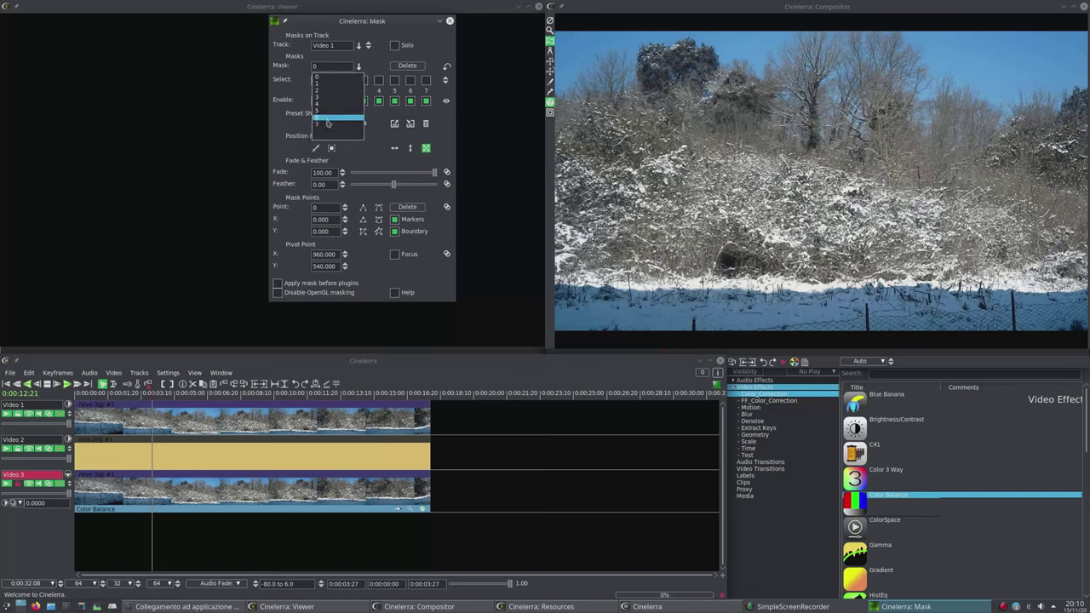
pyautogui.click(316, 66)
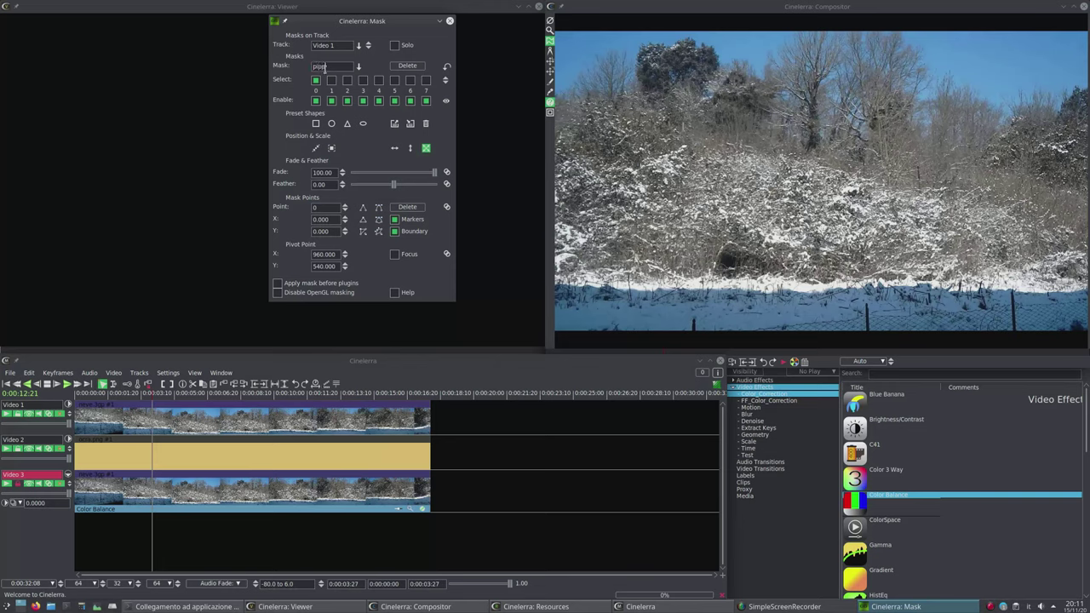
pyautogui.write('pippo')
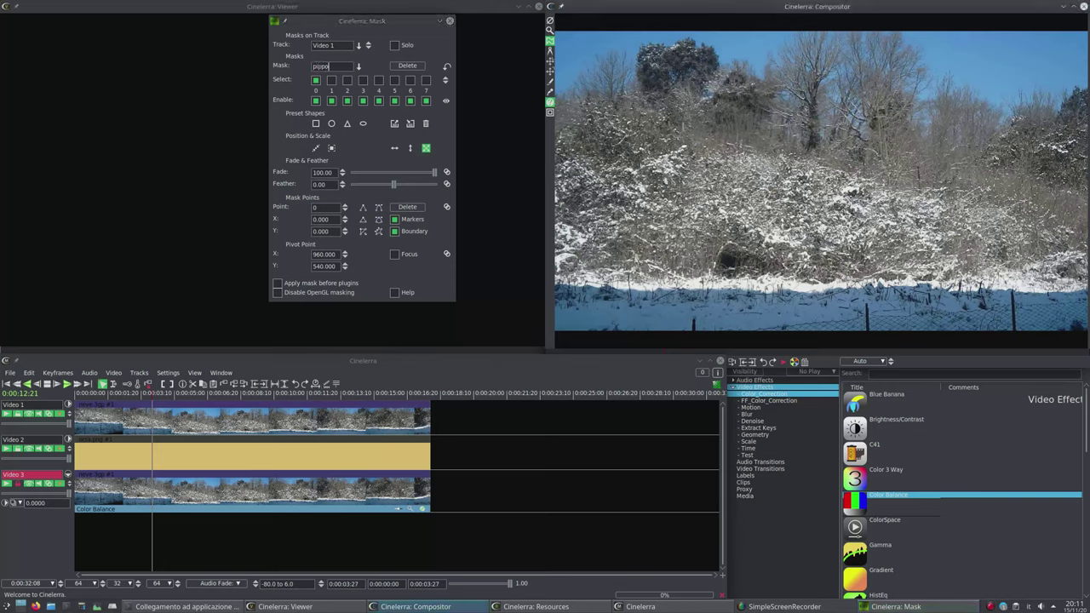
# Draw a closed six-point mask near the middle of the frame, with one point set inward between its lower and left corners
pyautogui.click(742, 160)
pyautogui.click(789, 115)
pyautogui.click(854, 136)
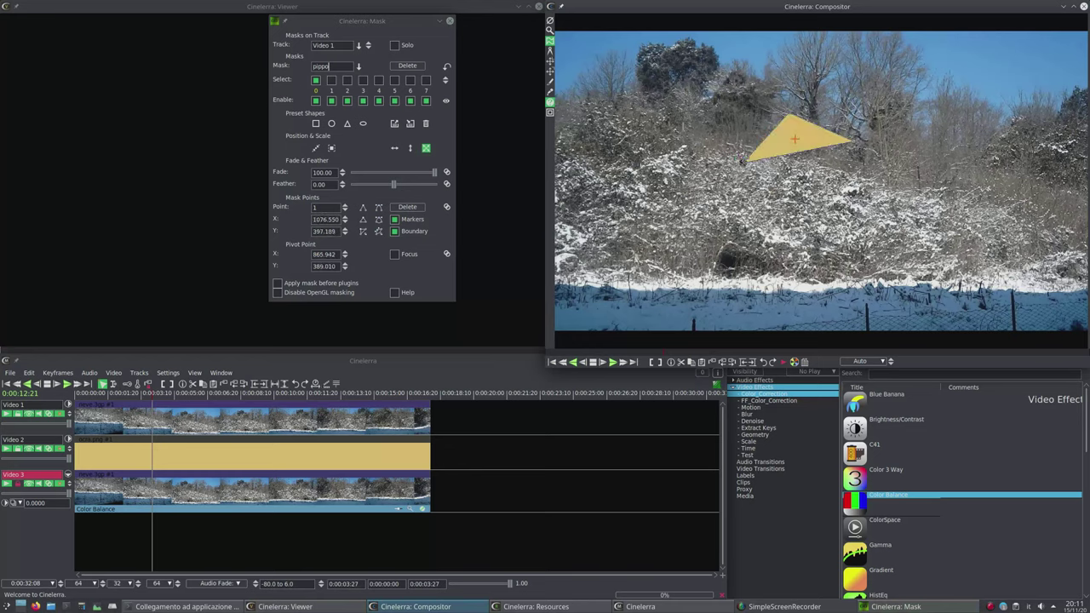
pyautogui.click(867, 207)
pyautogui.click(794, 237)
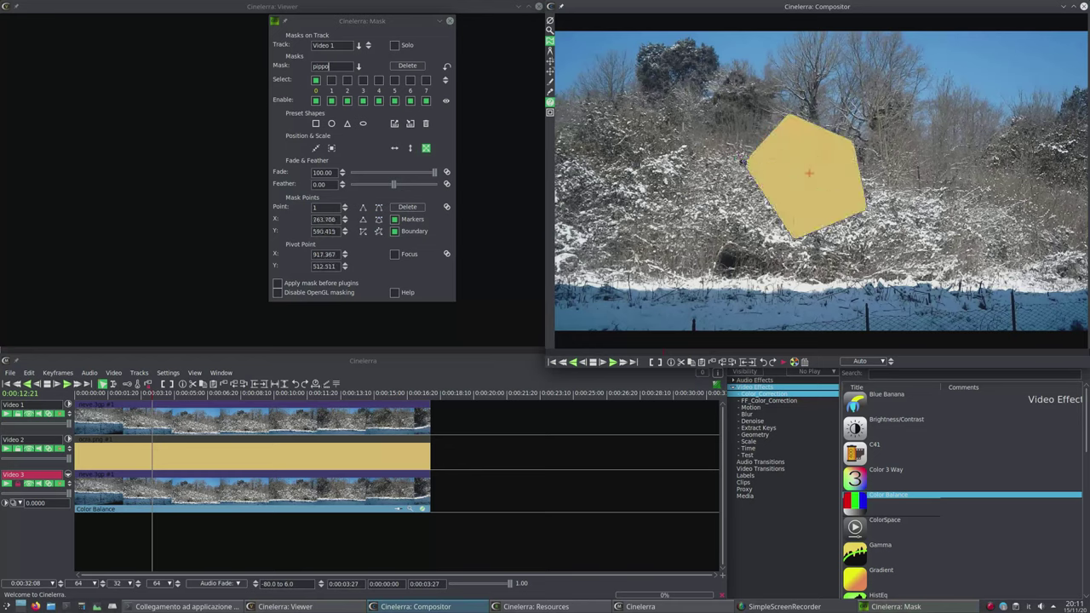
pyautogui.click(796, 176)
# Add a mask point on the upper edge at about X 1052, Y 192, and curve the edges on both sides of it
pyautogui.moveTo(819, 122); pyautogui.dragTo(847, 86)
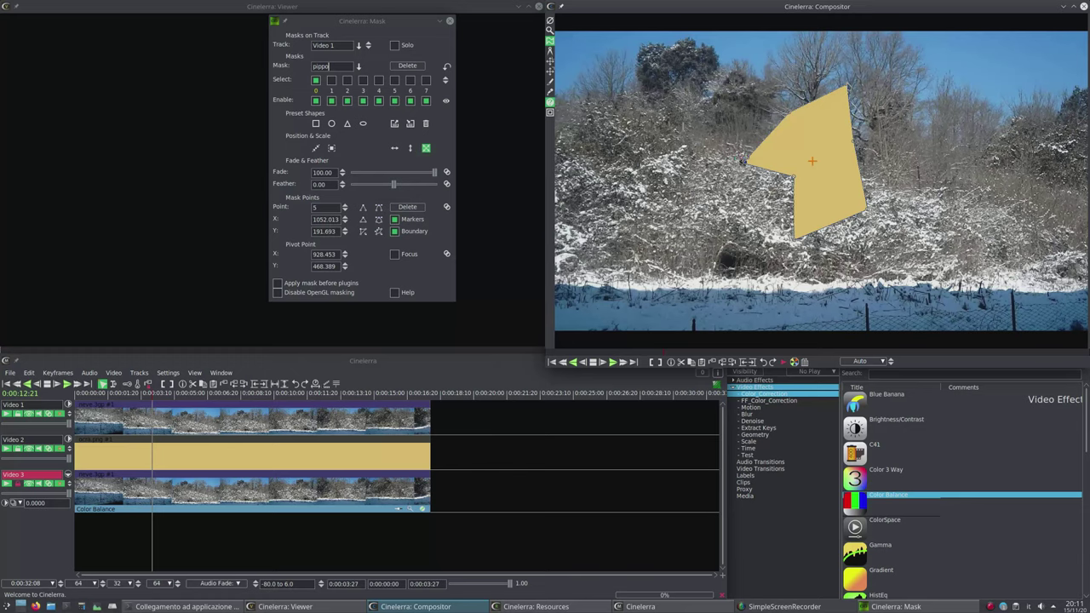
pyautogui.moveTo(847, 86); pyautogui.dragTo(877, 87)
pyautogui.moveTo(848, 86); pyautogui.dragTo(760, 57)
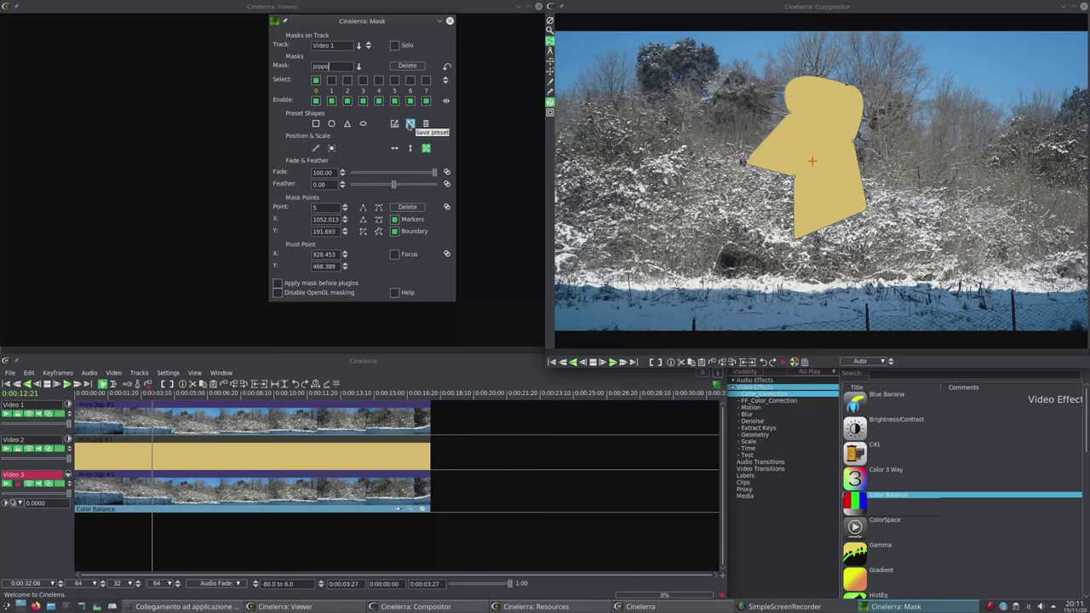
# Save the drawn mask as a preset shape named pippo
pyautogui.click(410, 125)
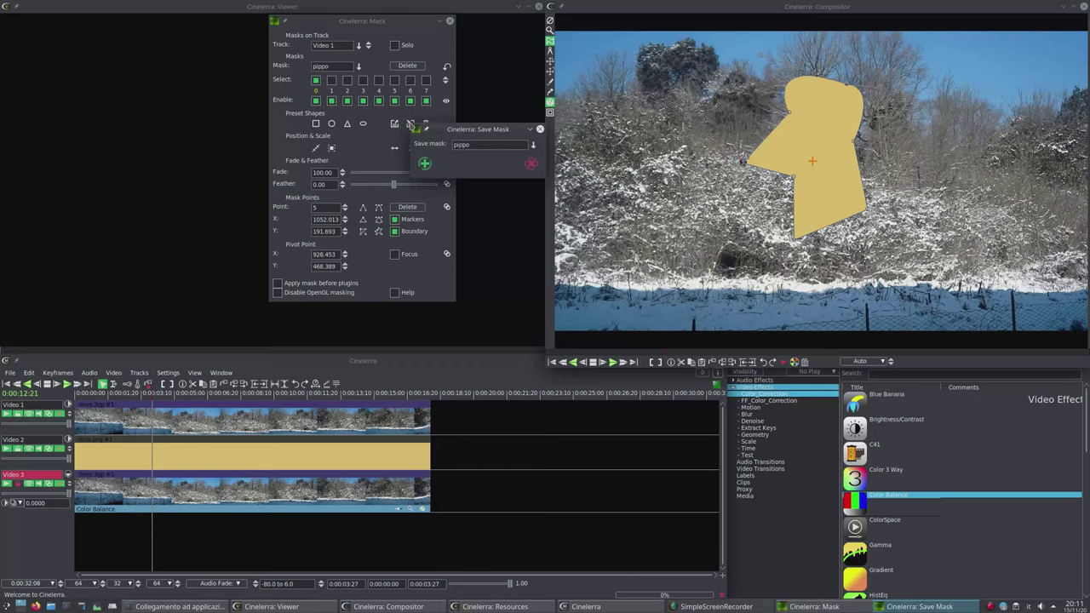
pyautogui.click(312, 68)
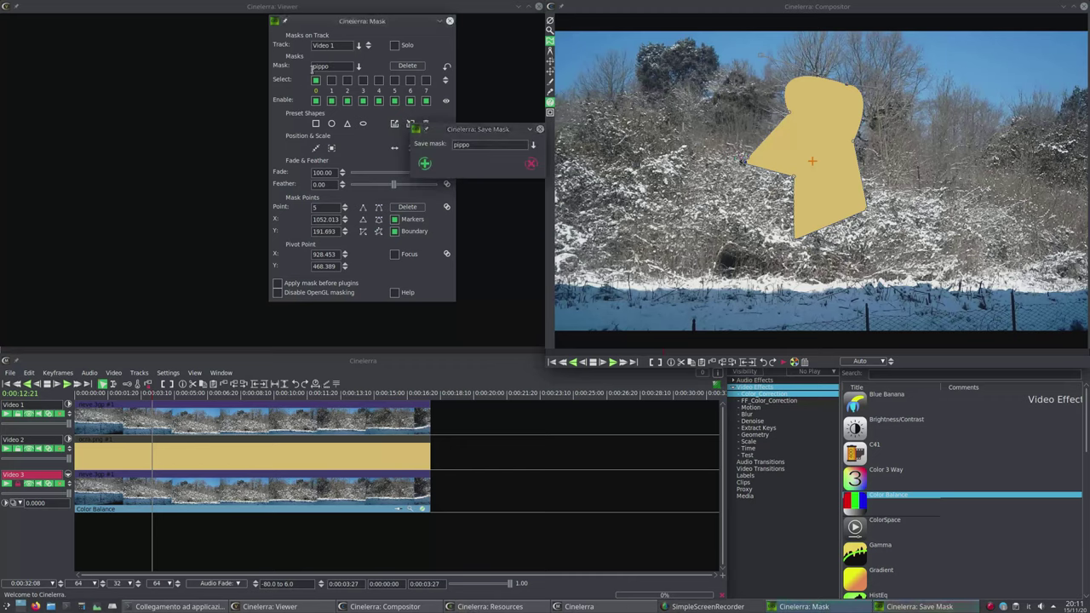
pyautogui.click(425, 163)
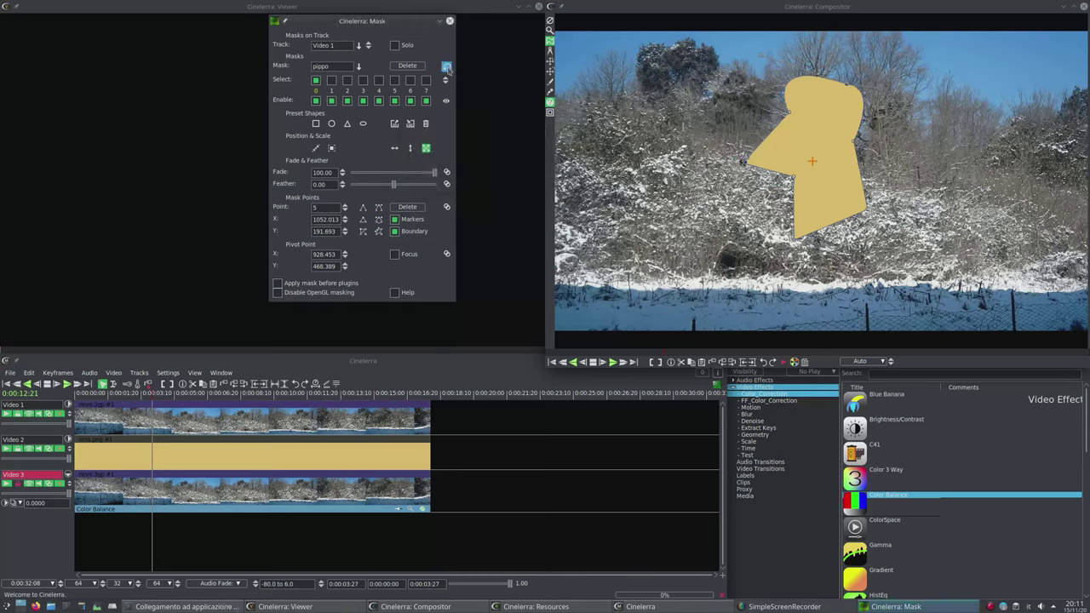
# Clear all masks from Video 1 and load the saved pippo preset shape
pyautogui.click(447, 66)
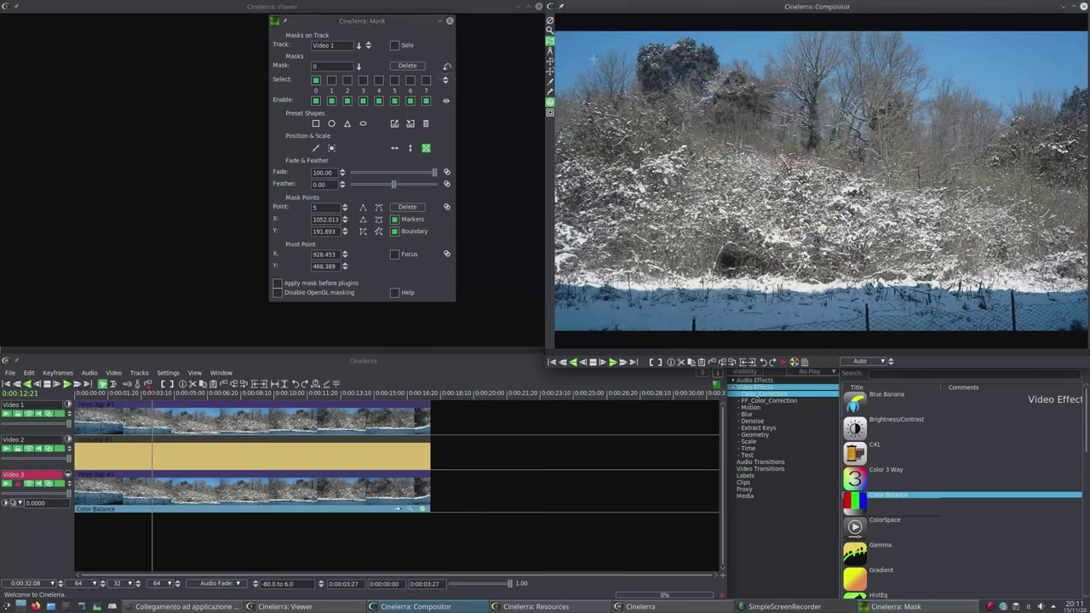
pyautogui.click(395, 123)
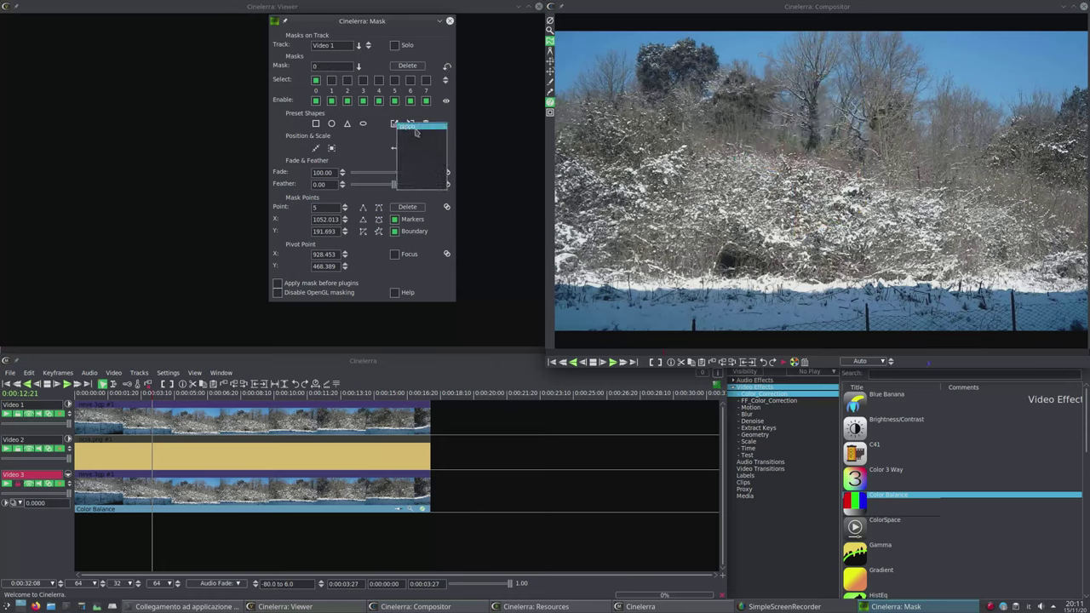
pyautogui.click(410, 127)
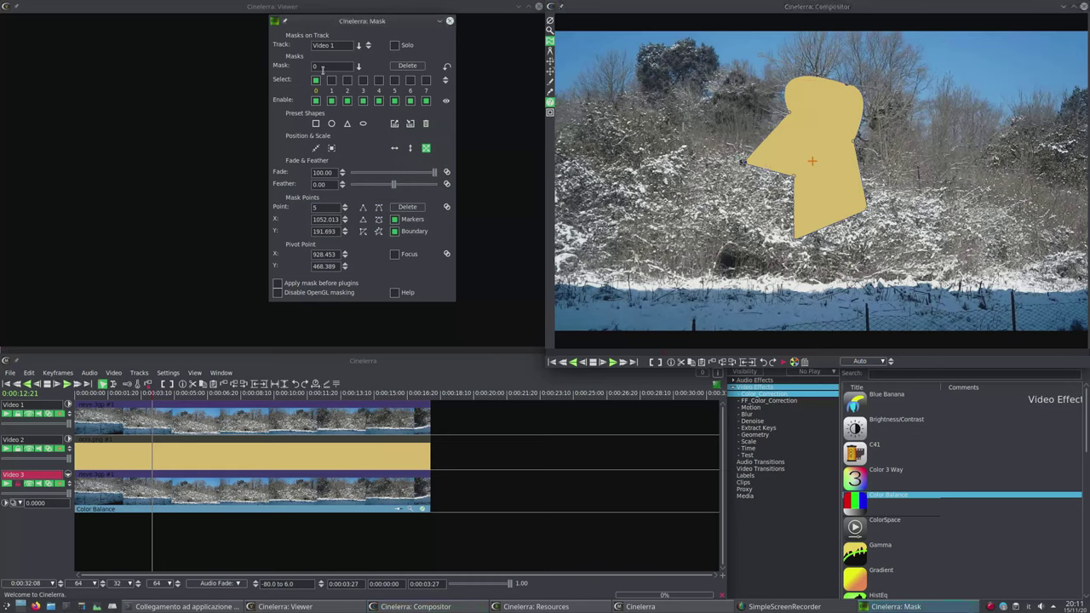
# Delete the pippo preset shape and check the list of loadable presets
pyautogui.click(426, 124)
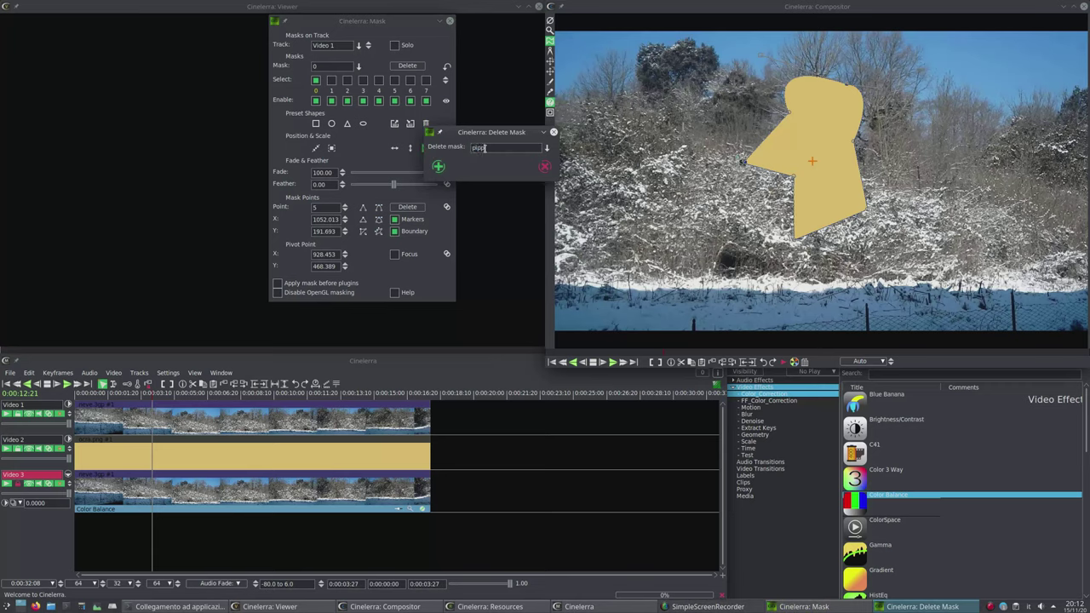
pyautogui.write('pippo')
pyautogui.click(438, 167)
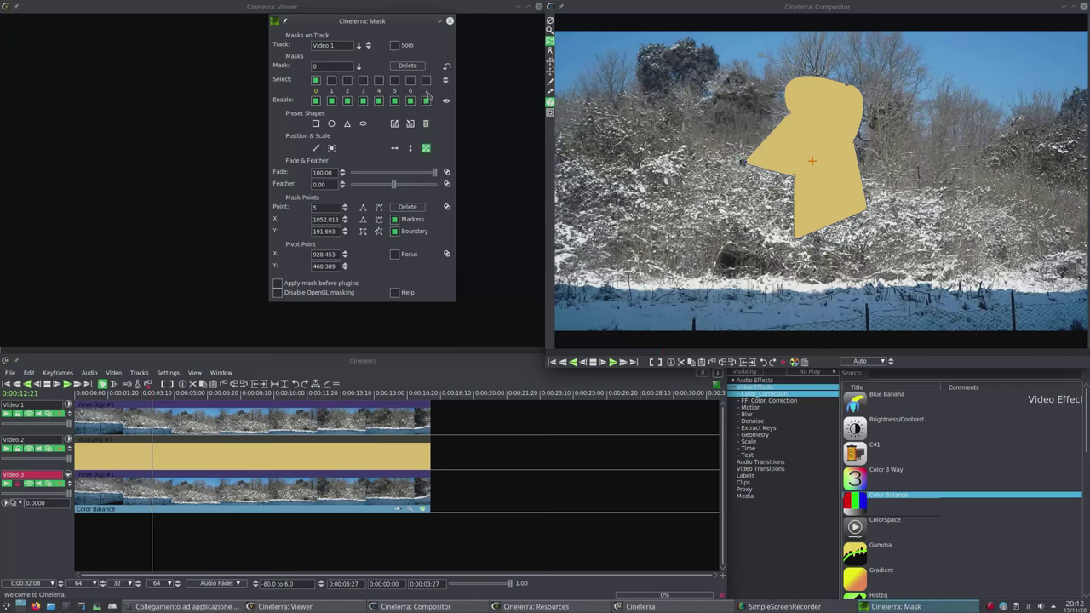
pyautogui.click(397, 123)
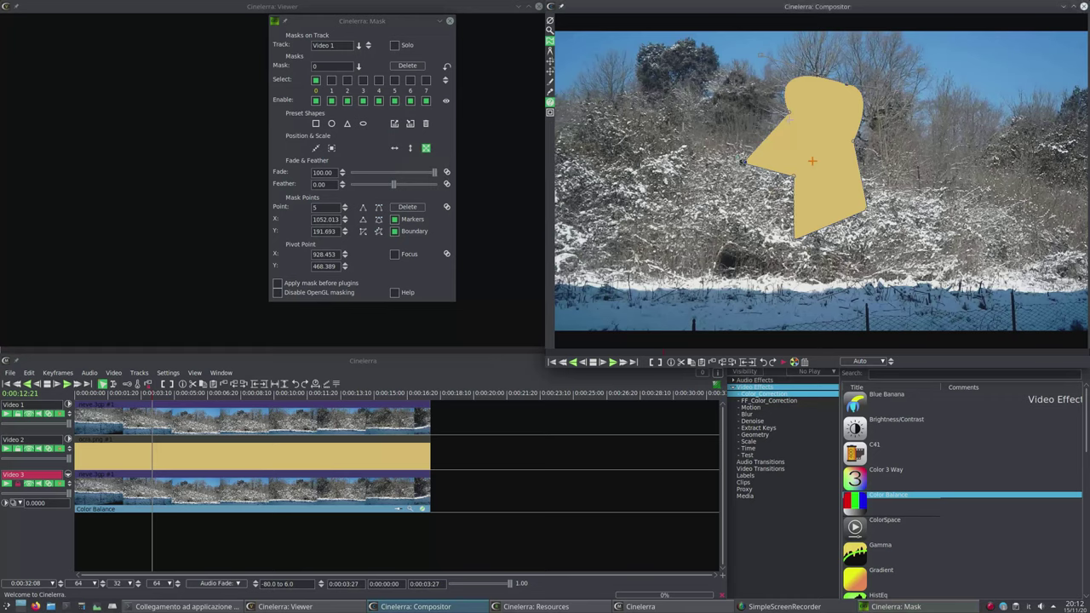
# Move the whole mask toward the left of the frame, with its pivot at about X 393, Y 562
pyautogui.moveTo(742, 162); pyautogui.dragTo(594, 188)
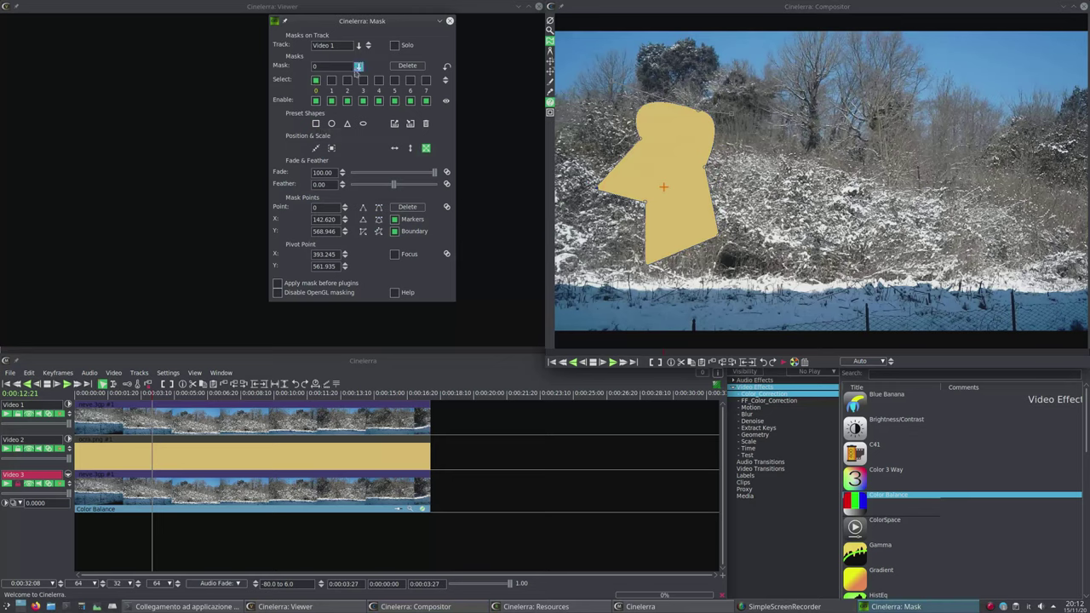
# Switch the mask selection to mask 2 and back to mask 0
pyautogui.click(358, 67)
pyautogui.click(316, 78)
pyautogui.click(347, 80)
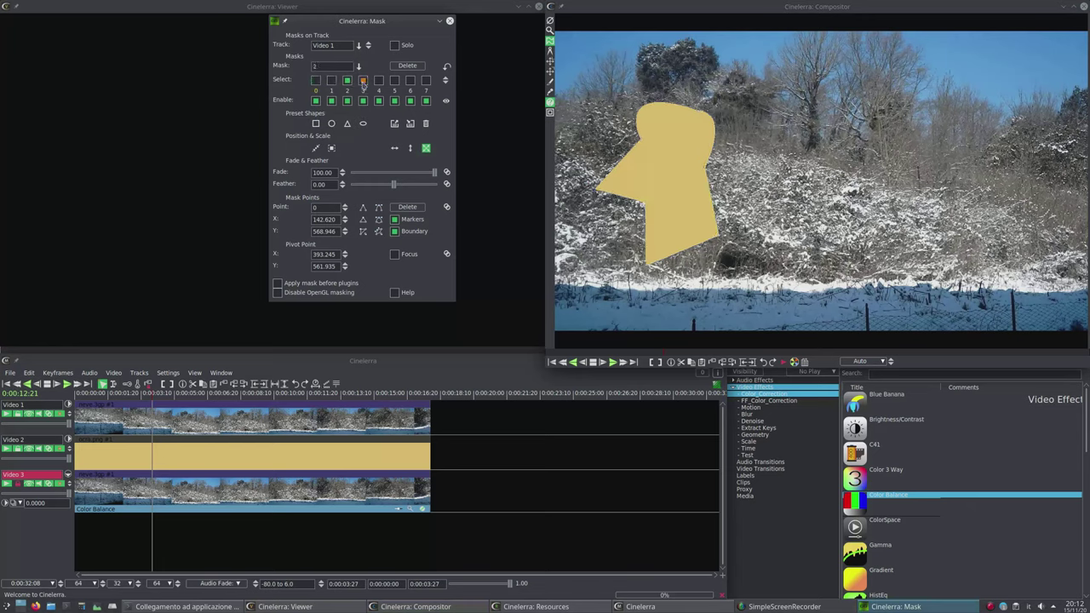
pyautogui.click(316, 80)
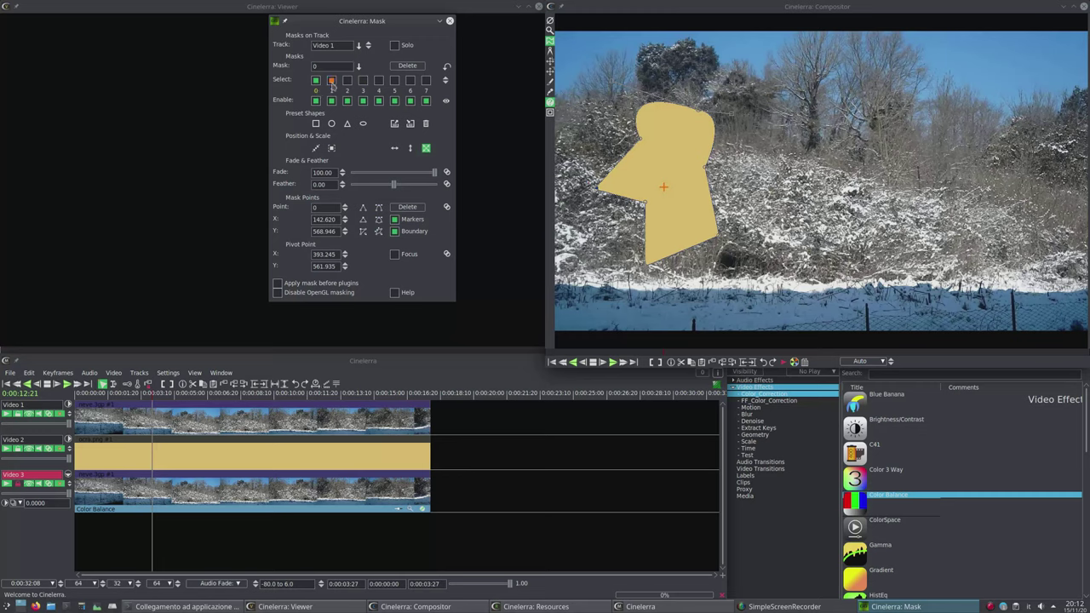
# Create a preset triangle in mask 1 and move it right, with its pivot at about X 1428, Y 557
pyautogui.click(331, 81)
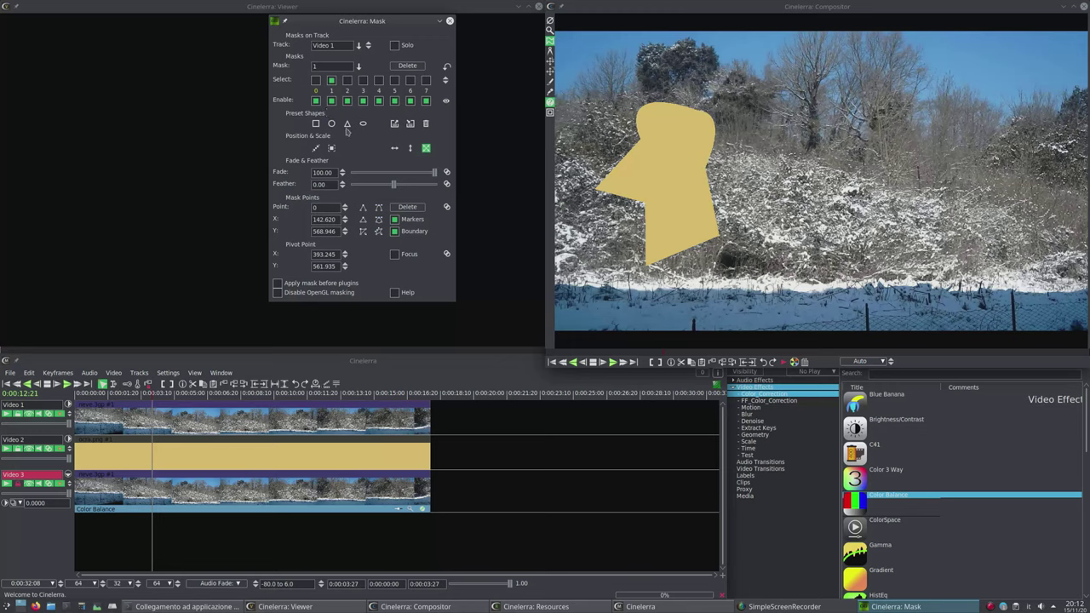
pyautogui.click(347, 124)
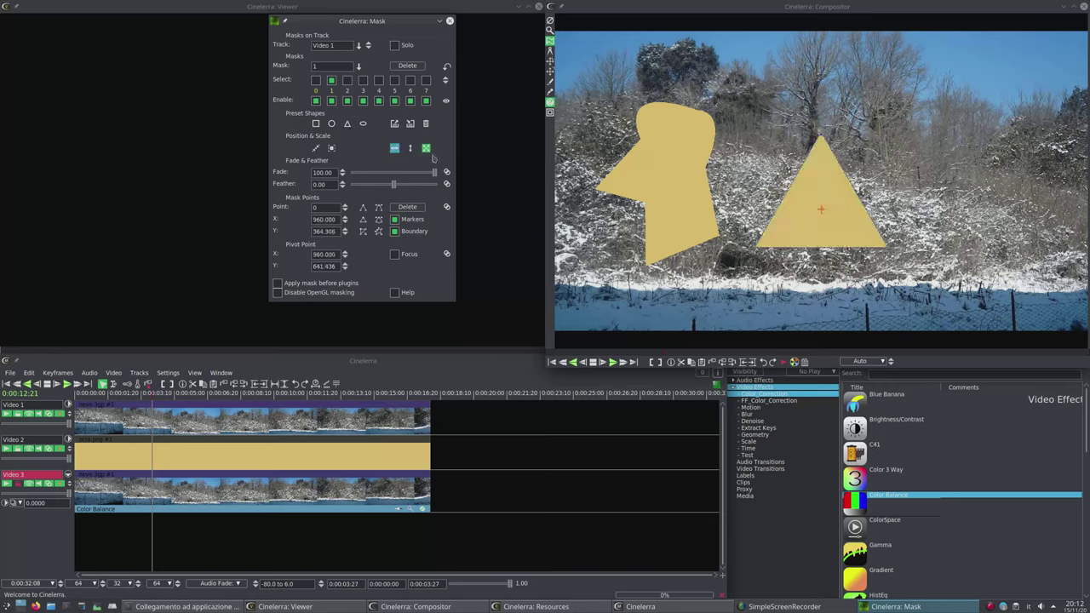
pyautogui.moveTo(803, 229); pyautogui.dragTo(931, 206)
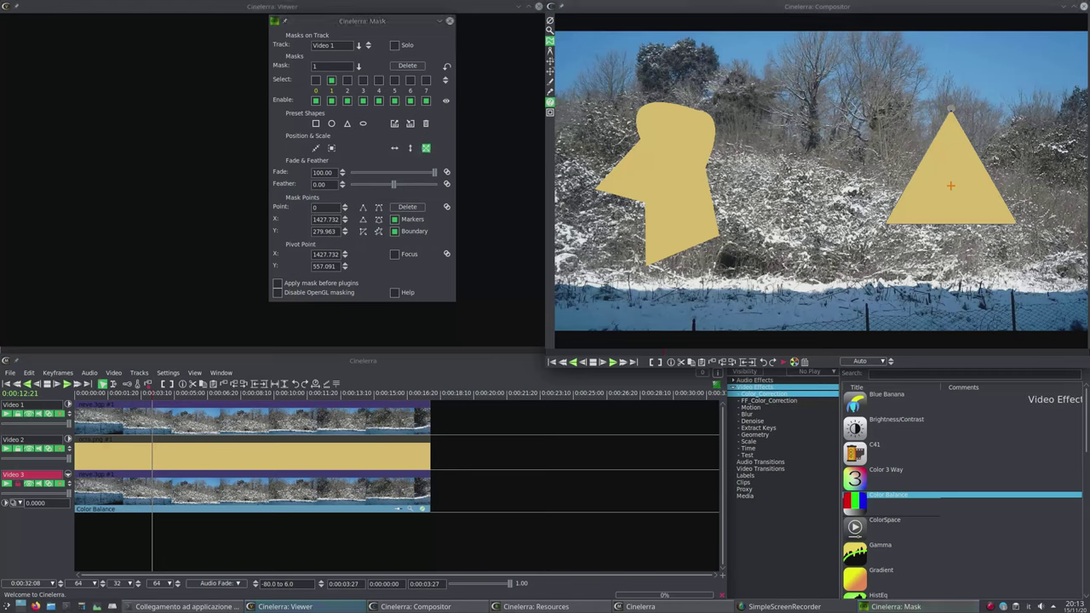
# Disable mask 0 on the Video 1 track
pyautogui.click(316, 100)
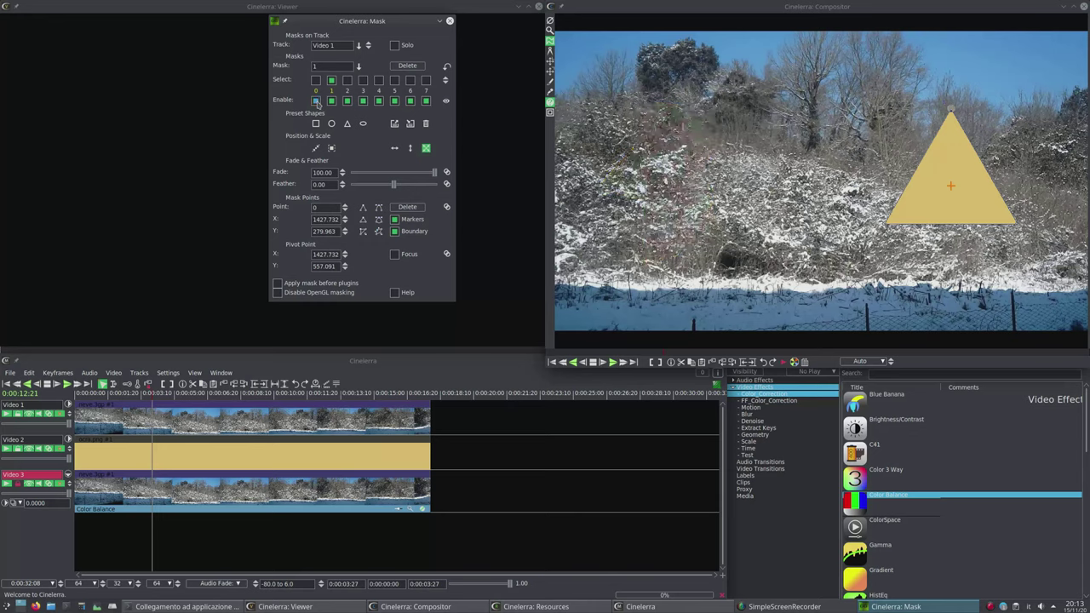
# Enable mask 0 again, and turn mask 1 off and back on
pyautogui.click(316, 101)
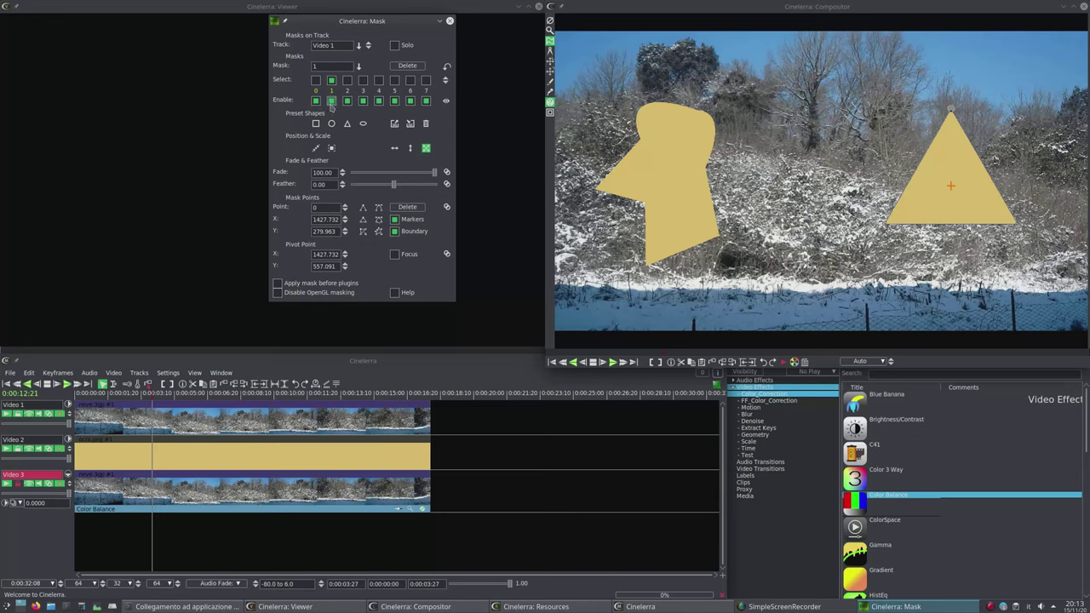
pyautogui.click(331, 101)
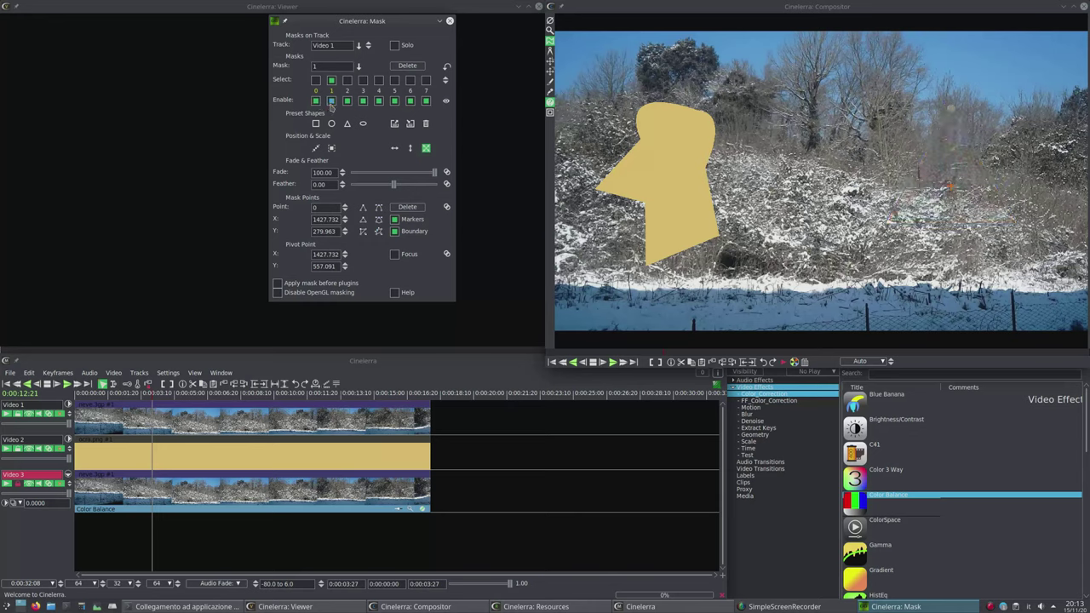
pyautogui.click(331, 101)
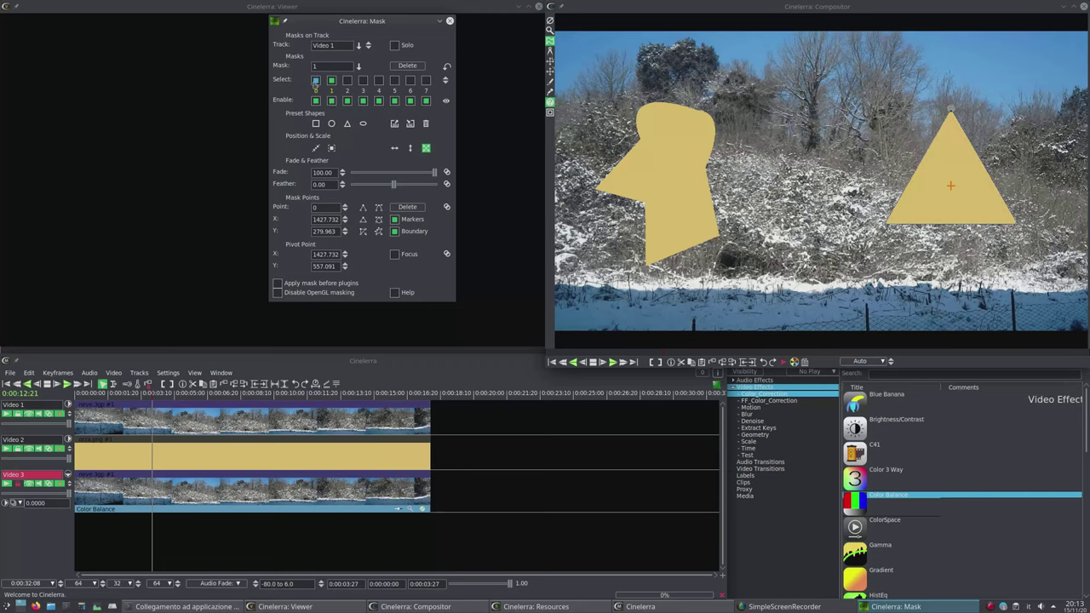
# Select mask 0 and delete it from the Video 1 track
pyautogui.click(316, 80)
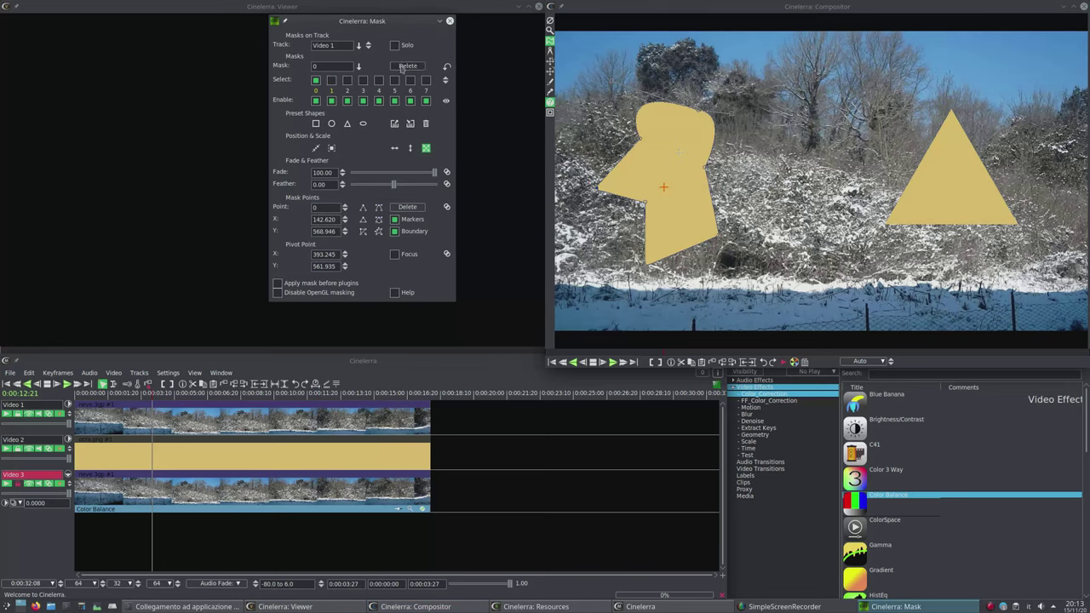
pyautogui.click(407, 66)
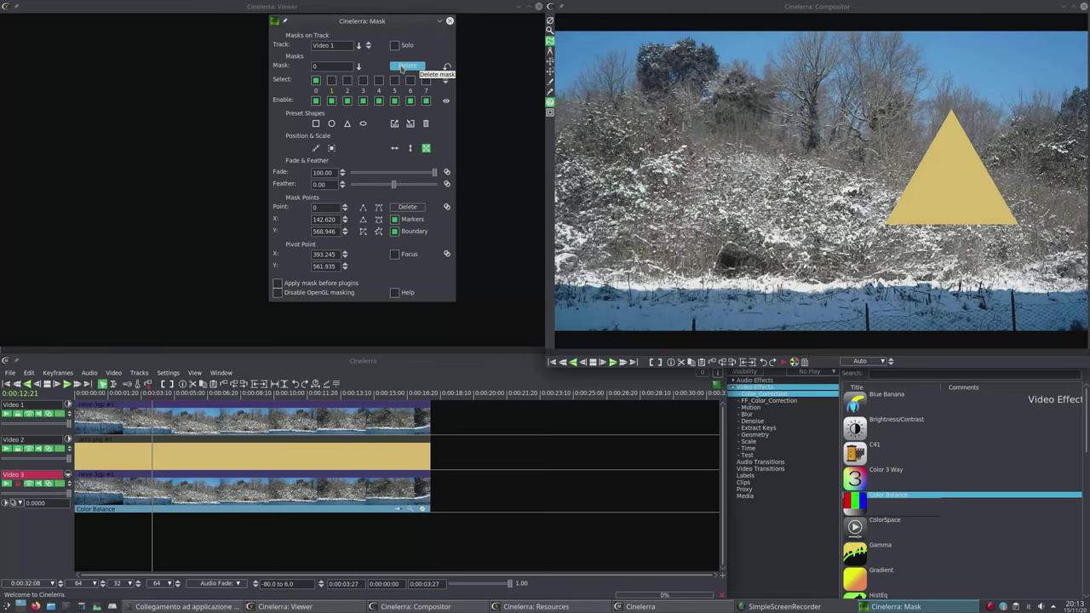
# Create a preset circle in mask 0, shrink it and move it left, with its pivot at about X 405, Y 527
pyautogui.click(331, 123)
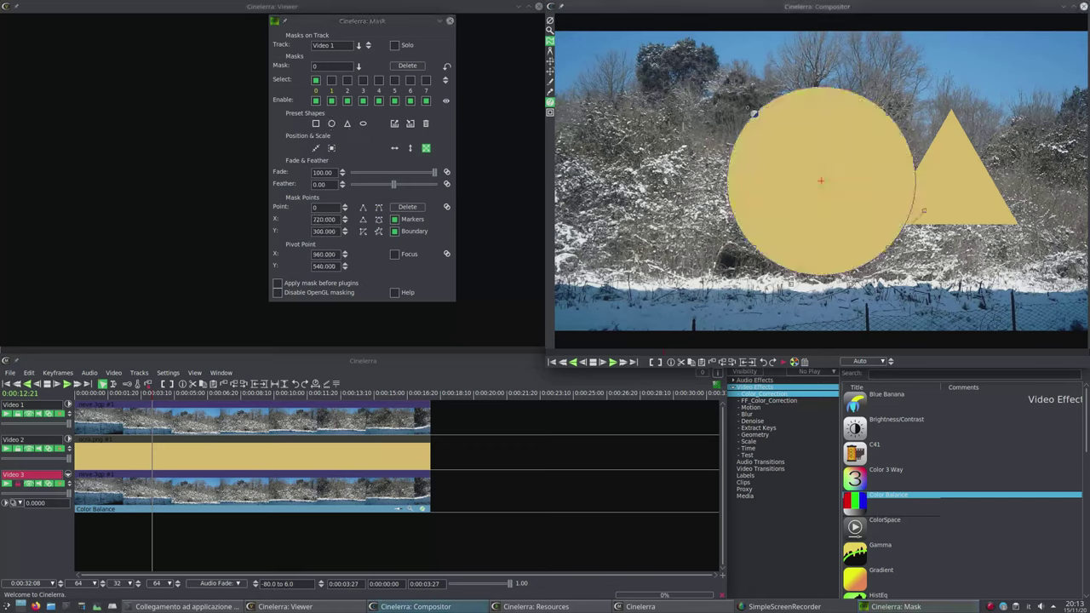
pyautogui.moveTo(753, 112); pyautogui.dragTo(777, 135)
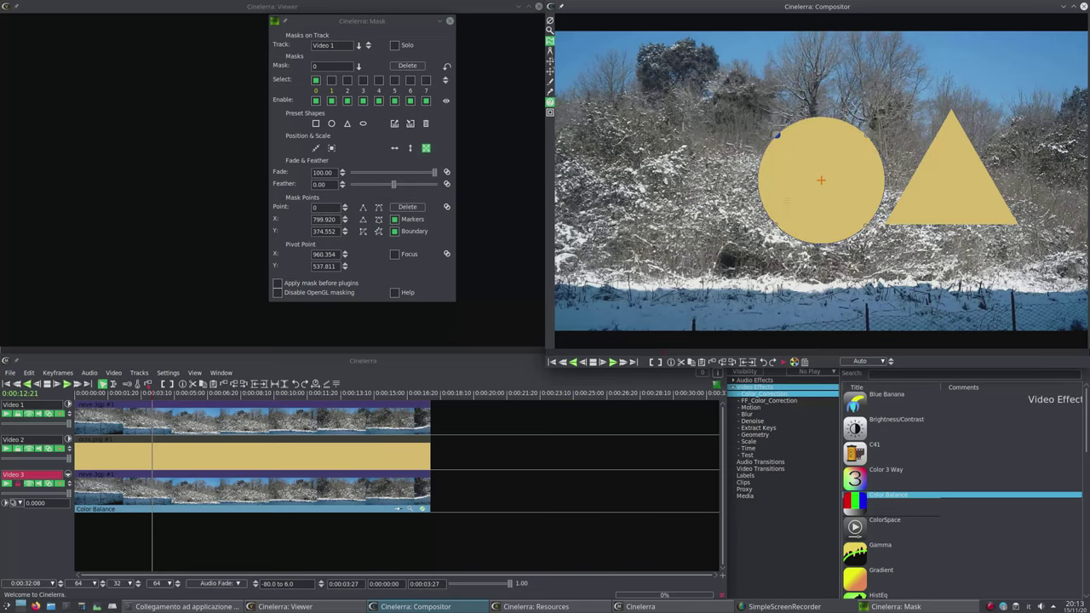
pyautogui.moveTo(793, 201); pyautogui.dragTo(640, 198)
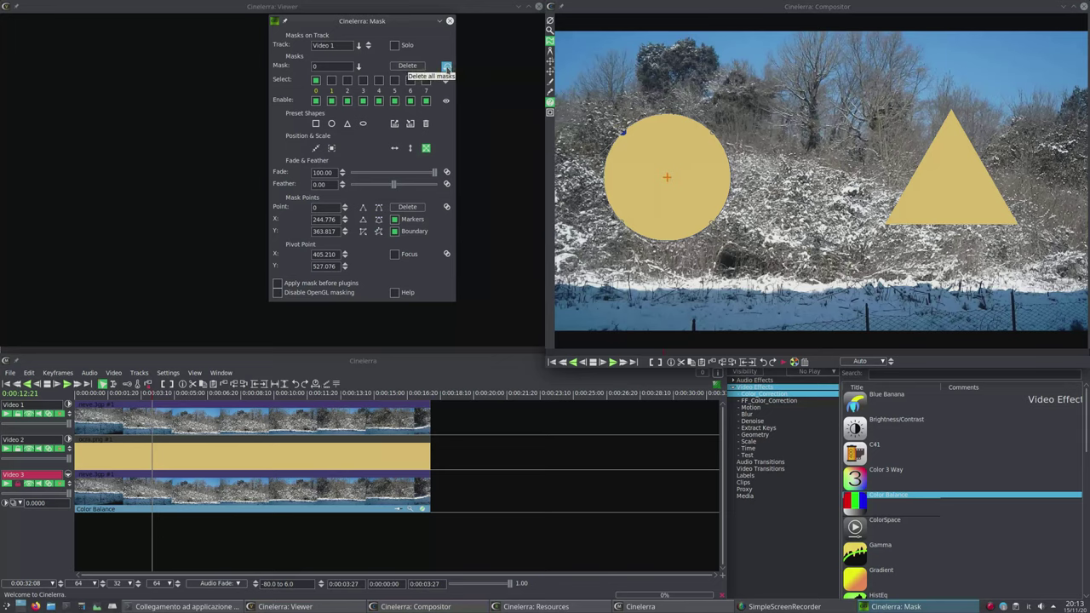
# Delete all masks on the Video 1 track at once
pyautogui.click(446, 67)
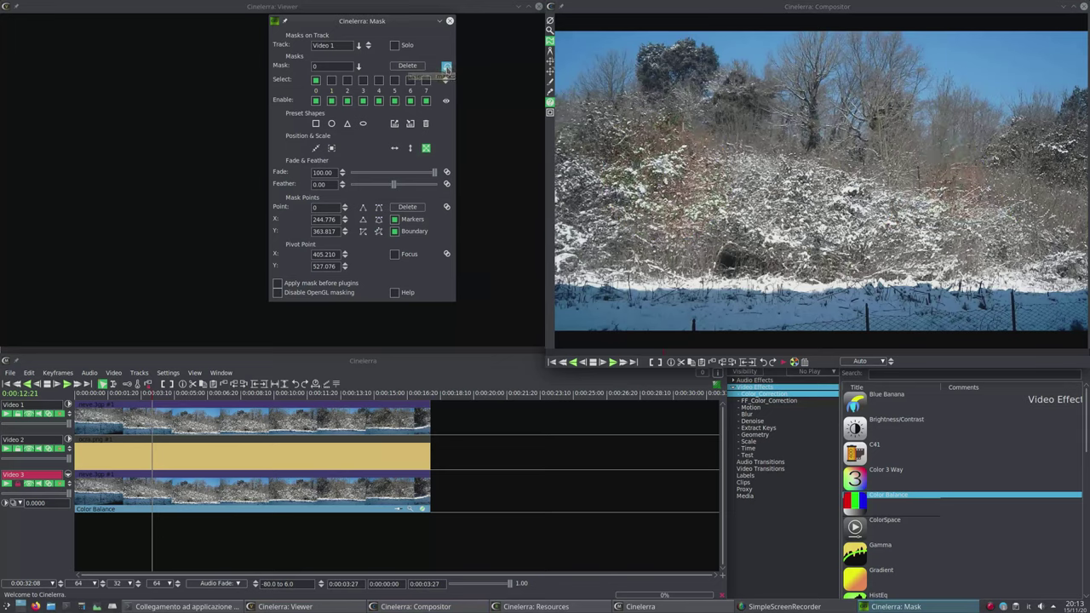
pyautogui.hotkey('ctrl', 'z')
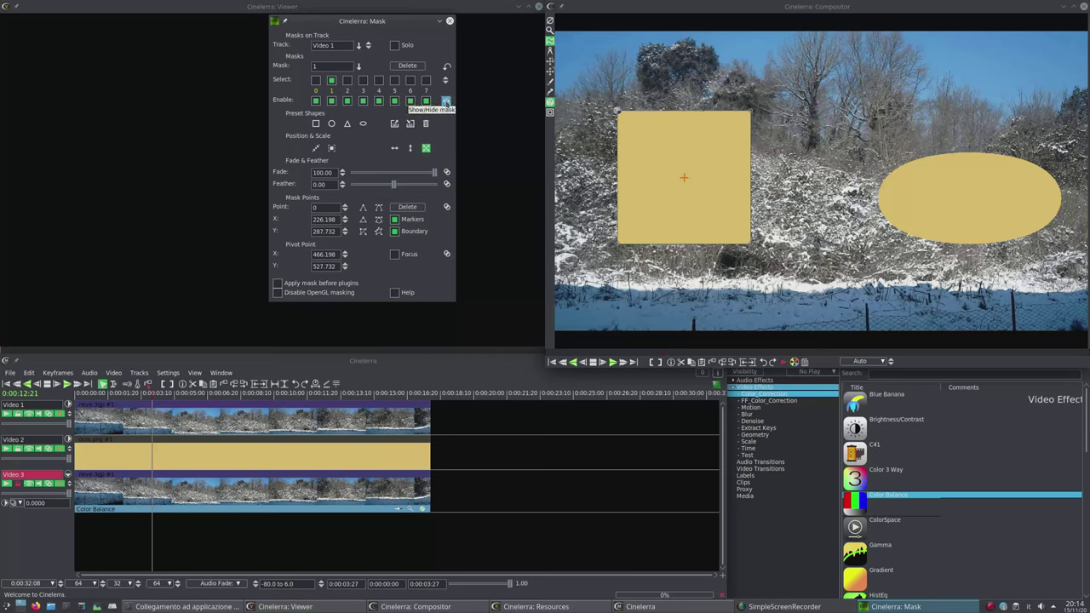
# Disable all eight masks at once and enable them all again
pyautogui.click(445, 101)
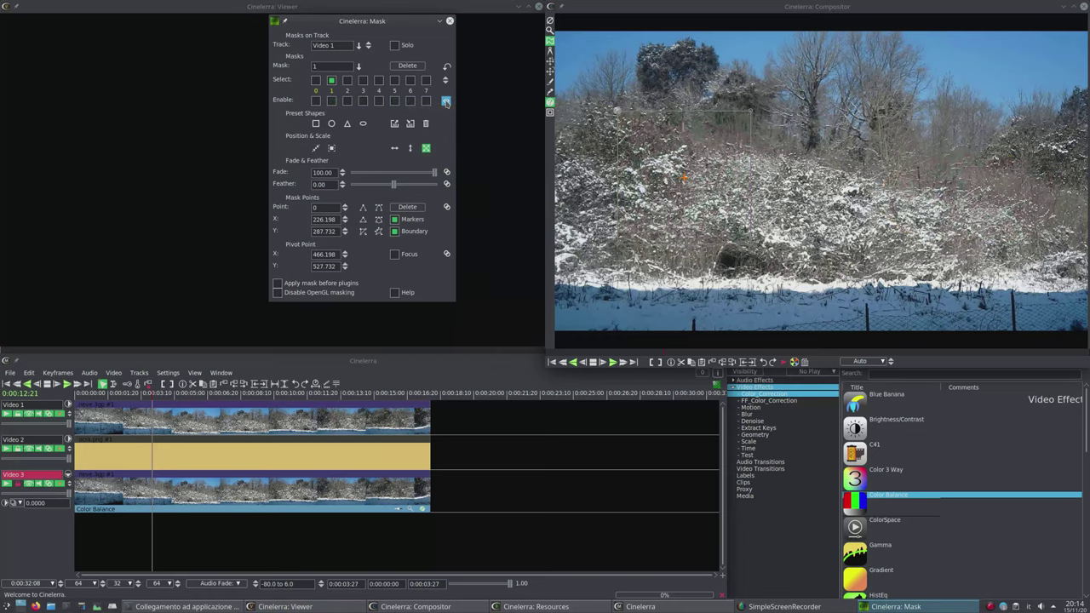
pyautogui.click(446, 101)
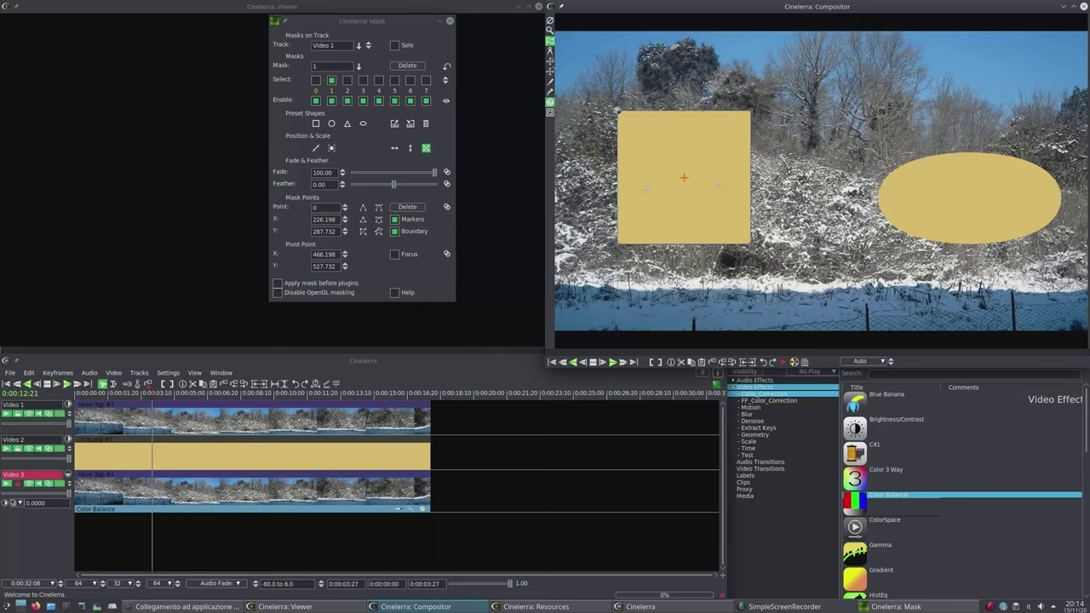
# Shrink mask 1's square on both axes and widen it horizontally until point 0 is at about X 202, Y 330
pyautogui.moveTo(718, 183); pyautogui.dragTo(717, 184)
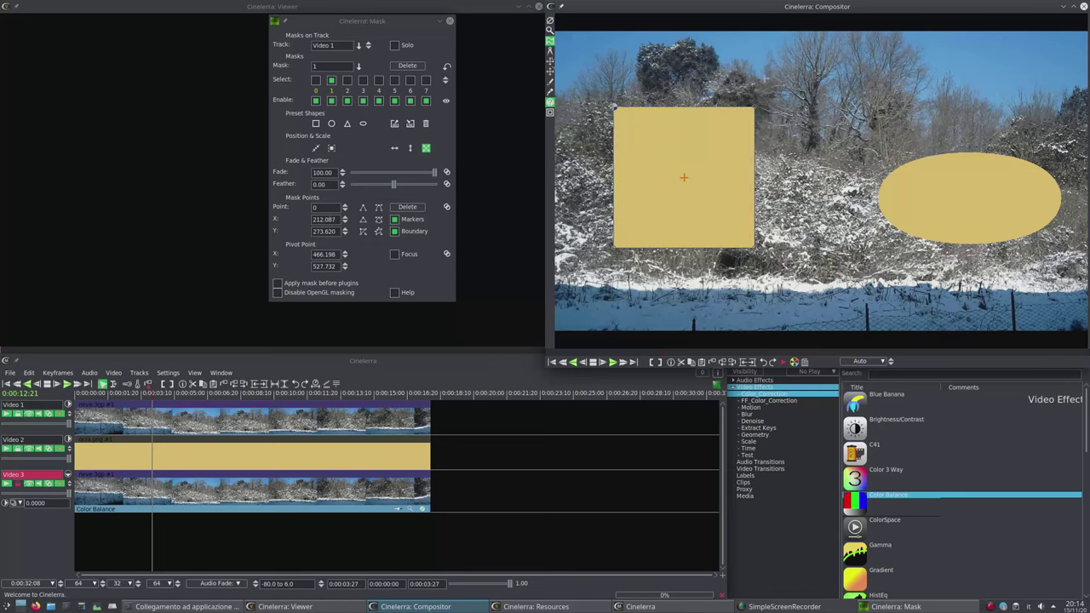
pyautogui.moveTo(717, 184); pyautogui.dragTo(717, 184)
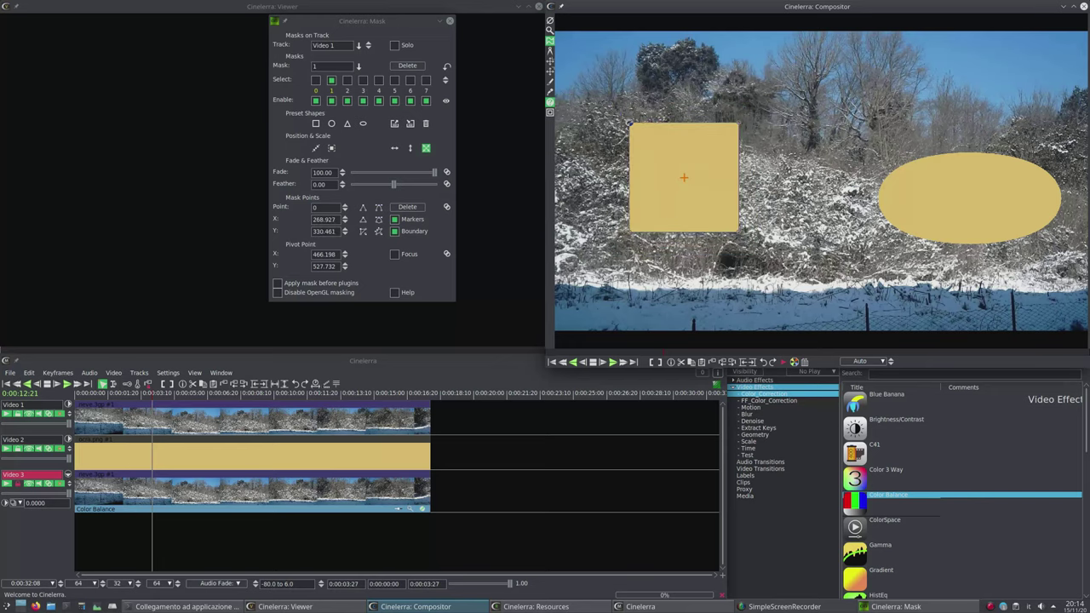
pyautogui.click(394, 147)
pyautogui.moveTo(676, 184)
pyautogui.mouseDown()
pyautogui.moveTo(659, 186)
pyautogui.moveTo(684, 189)
pyautogui.mouseUp()
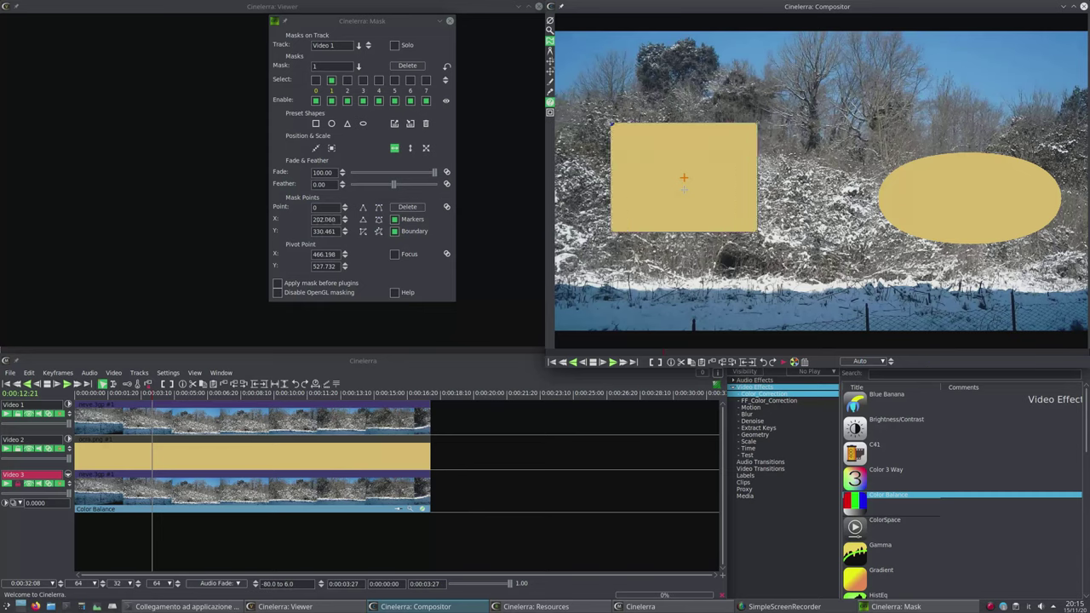
# Scale mask 1 along the vertical axis only until point 0 is at about Y 240
pyautogui.press('shift')
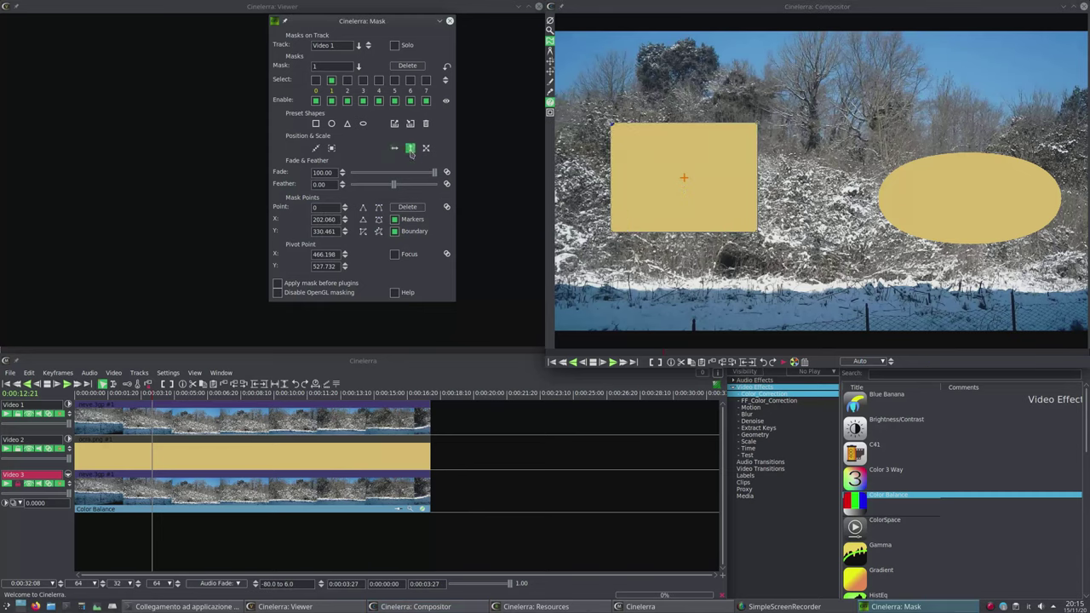
pyautogui.scroll(8, 734, 201)
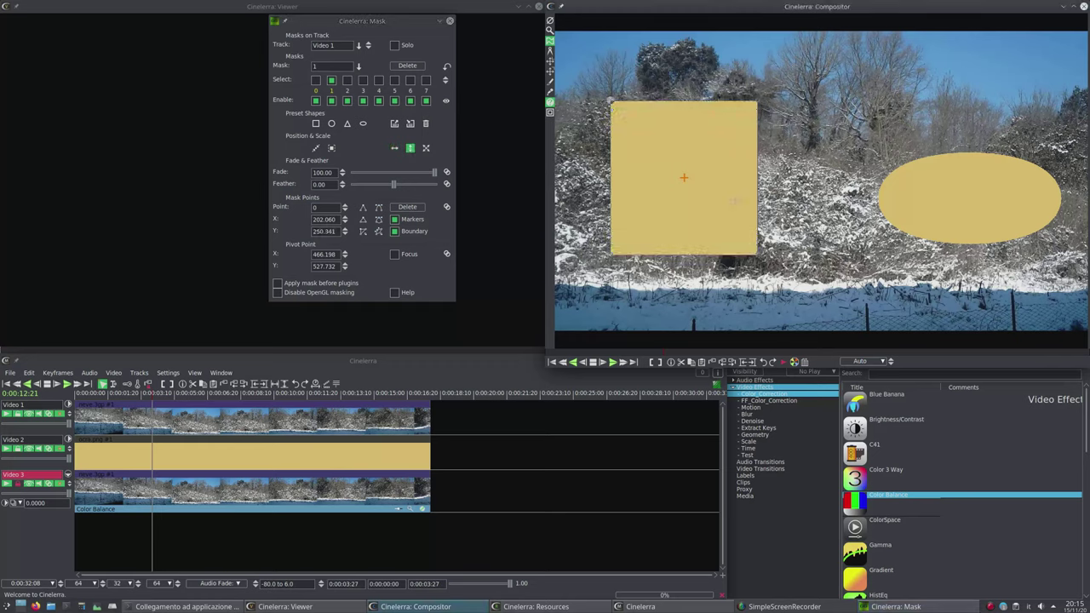
pyautogui.scroll(-6, 734, 201)
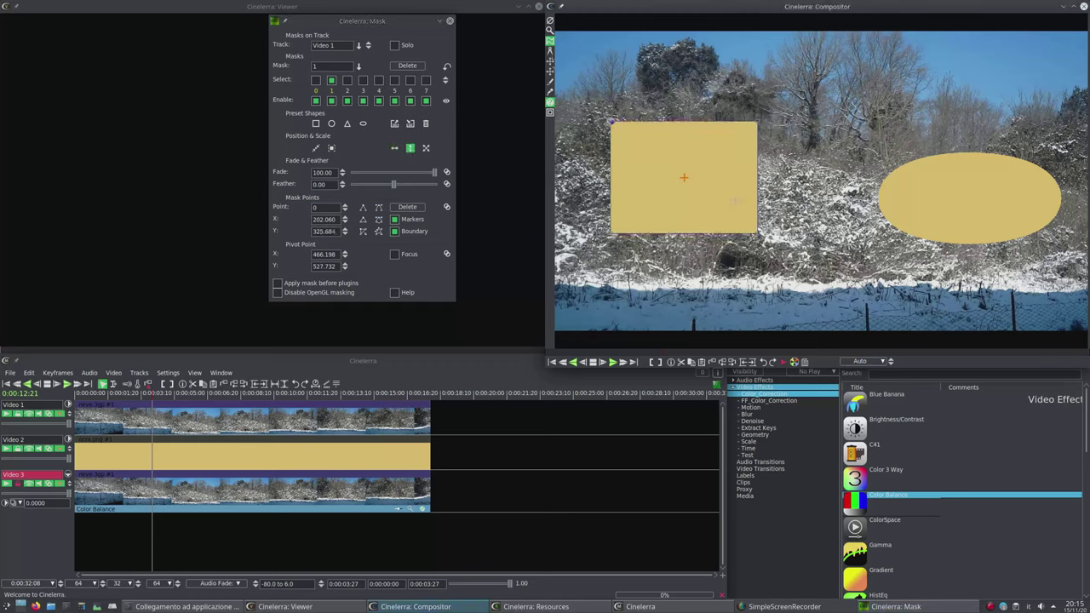
pyautogui.scroll(4, 734, 201)
pyautogui.press('shift')
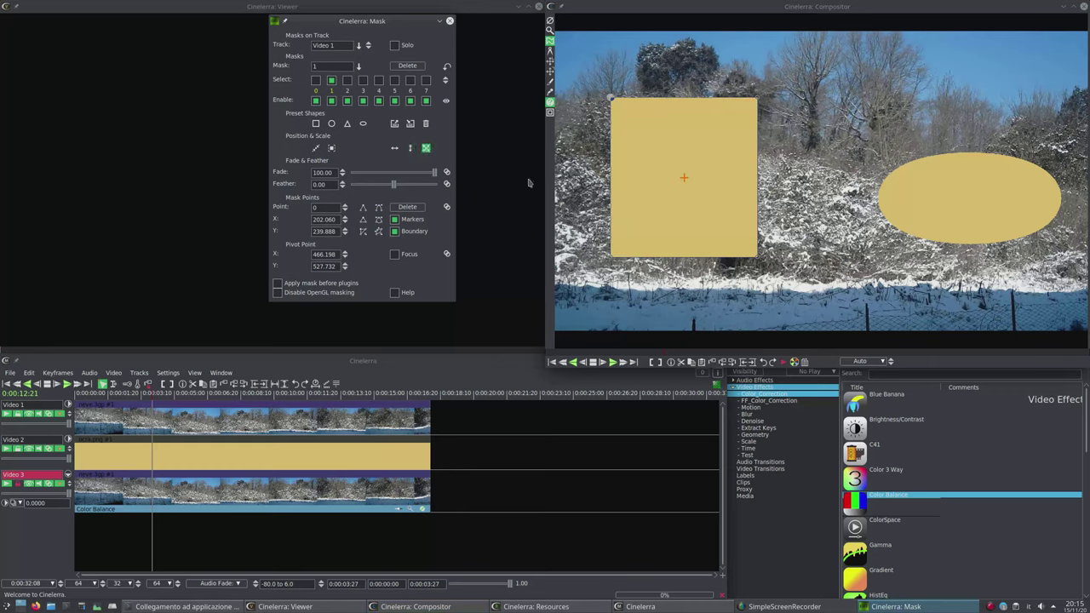
# Scale mask 1 down on both axes until point 0 is at about X 294, Y 340
pyautogui.scroll(-2, 734, 201)
pyautogui.scroll(-5, 684, 177)
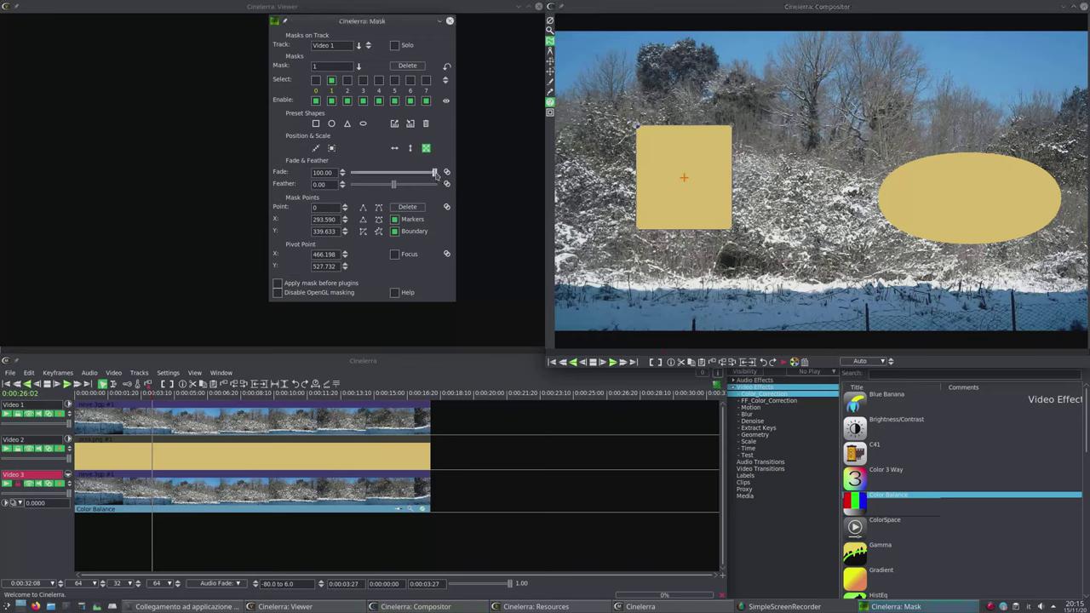
# Try Fade values of 0 and -100 on mask 1, and return Fade to 100
pyautogui.moveTo(436, 173); pyautogui.dragTo(394, 175)
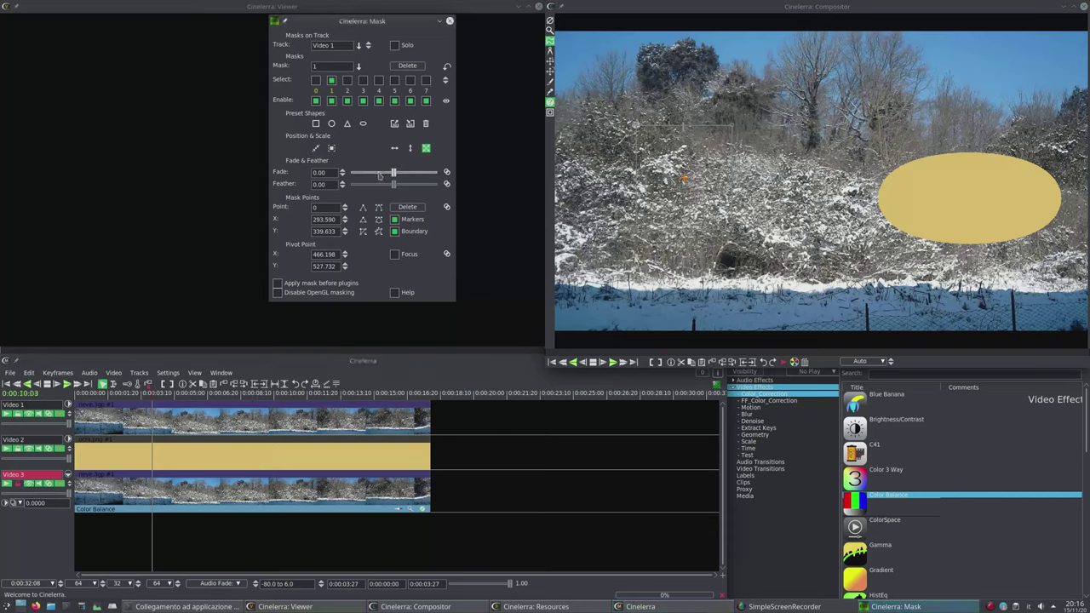
pyautogui.moveTo(395, 172); pyautogui.dragTo(351, 173)
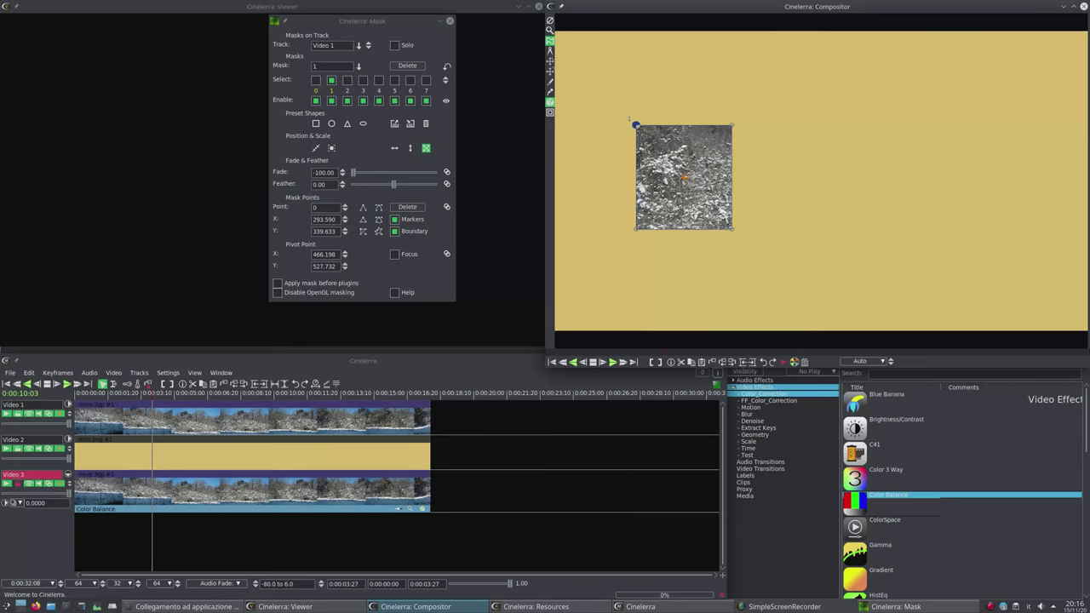
pyautogui.click(473, 388)
pyautogui.moveTo(352, 172); pyautogui.dragTo(458, 180)
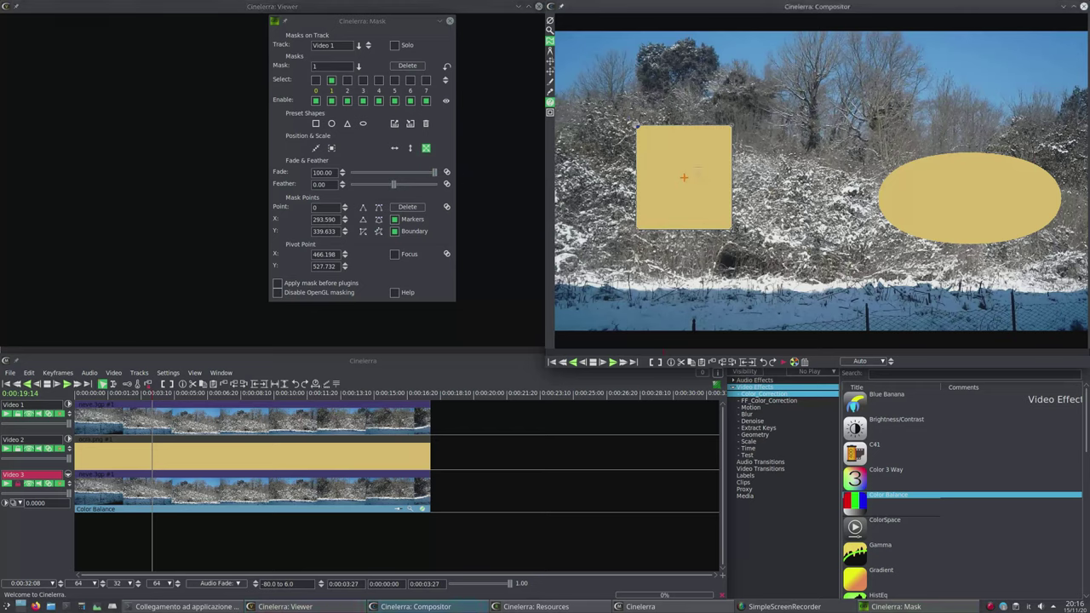
# Gang Fade across all masks and try adjusting it, leaving Fade at 100
pyautogui.click(447, 172)
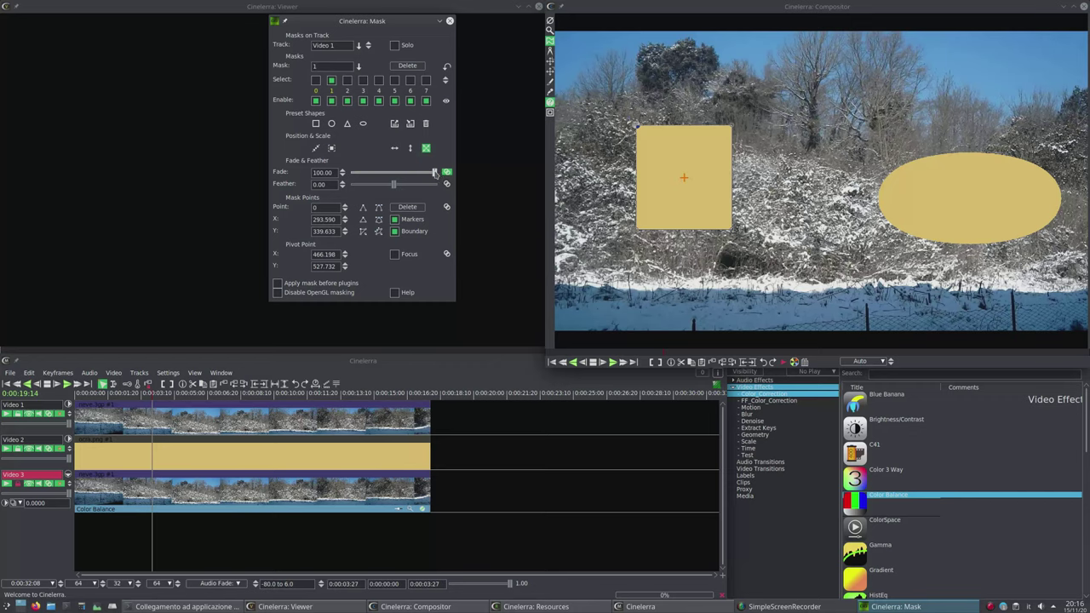
pyautogui.moveTo(435, 173)
pyautogui.mouseDown()
pyautogui.moveTo(343, 167)
pyautogui.moveTo(436, 172)
pyautogui.mouseUp()
# Try Feather values of 100 and -100 on mask 1, and return Feather to 0
pyautogui.moveTo(393, 185); pyautogui.dragTo(440, 189)
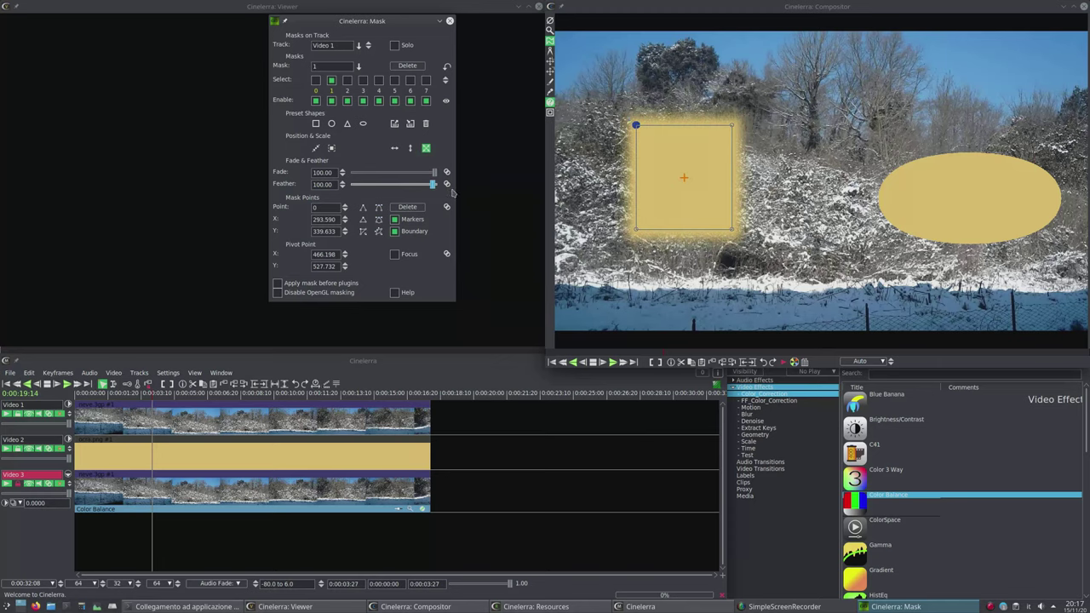
pyautogui.moveTo(433, 184); pyautogui.dragTo(342, 184)
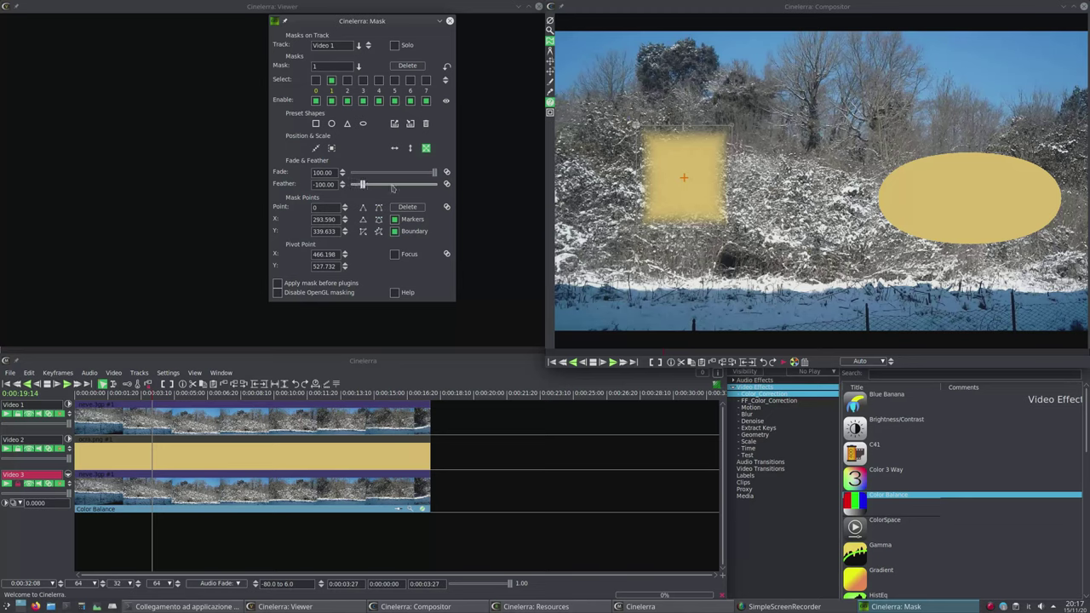
pyautogui.moveTo(362, 185); pyautogui.dragTo(393, 185)
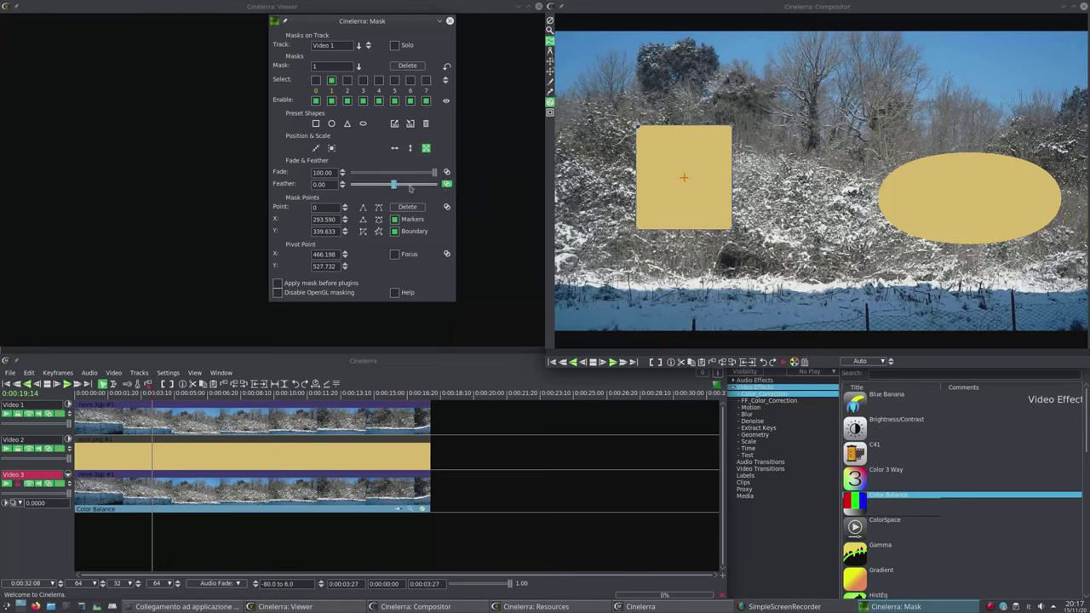
# Raise the ganged Feather of all masks to 125 and return it to 0
pyautogui.scroll(5, 402, 187)
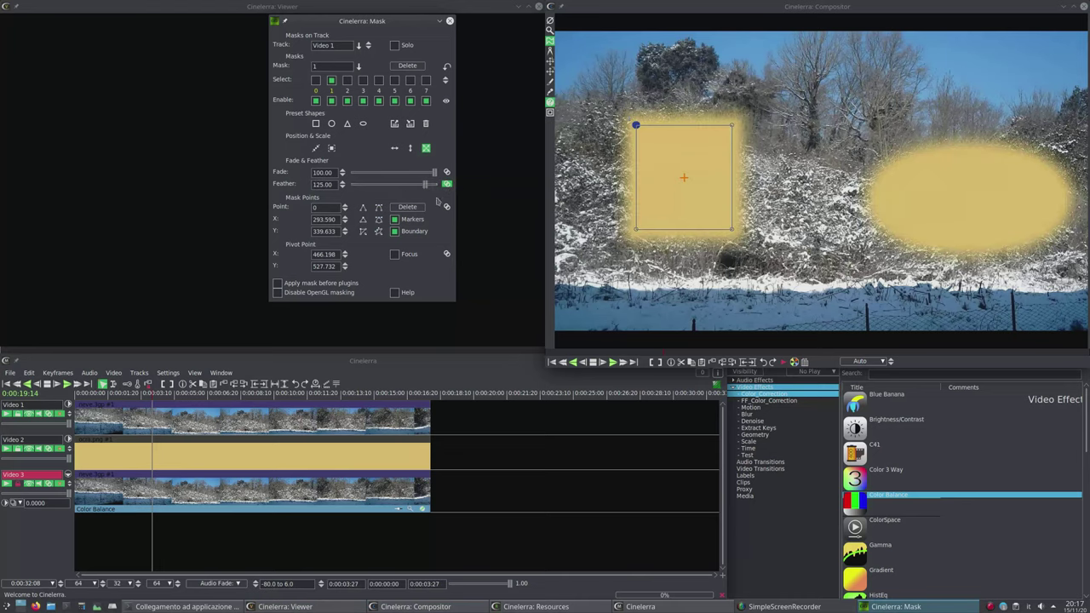
pyautogui.moveTo(424, 186); pyautogui.dragTo(393, 194)
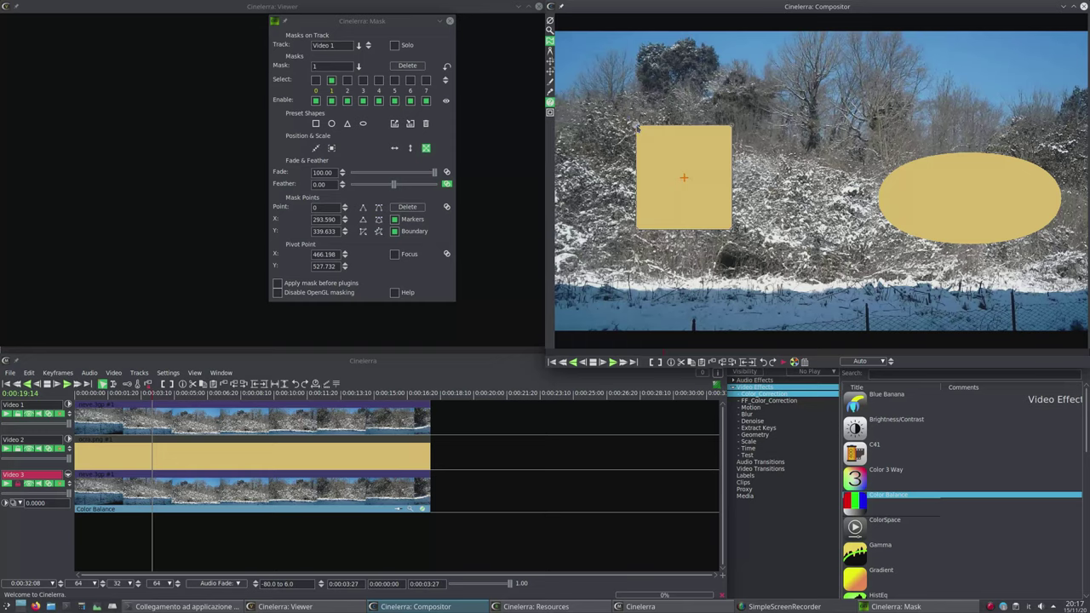
# Step through mask 1's points and move the whole mask above the ellipse, with its pivot at about X 1592, Y 242
pyautogui.click(345, 207)
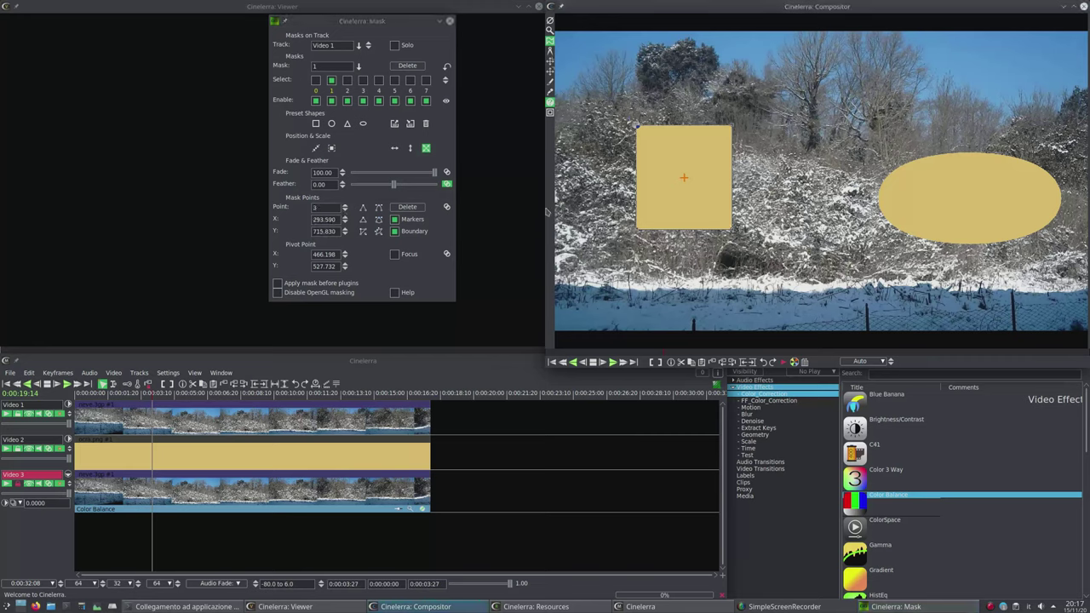
pyautogui.moveTo(668, 194); pyautogui.dragTo(980, 115)
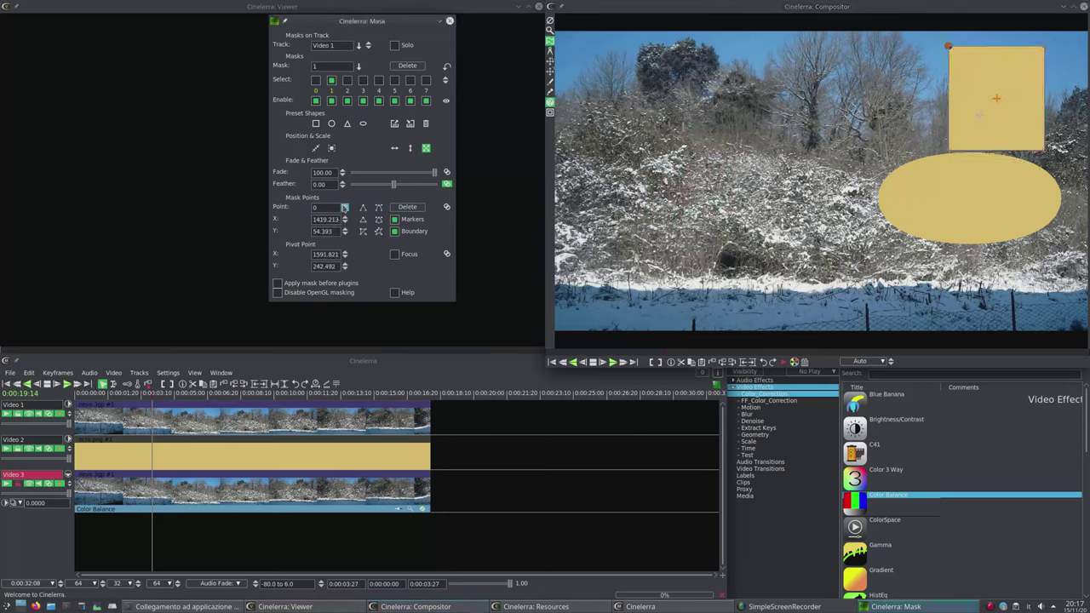
# Select point 1 of the square mask, bend its corner into a curve and convert it back to a linear point
pyautogui.click(344, 206)
pyautogui.moveTo(1044, 45); pyautogui.dragTo(1021, 19)
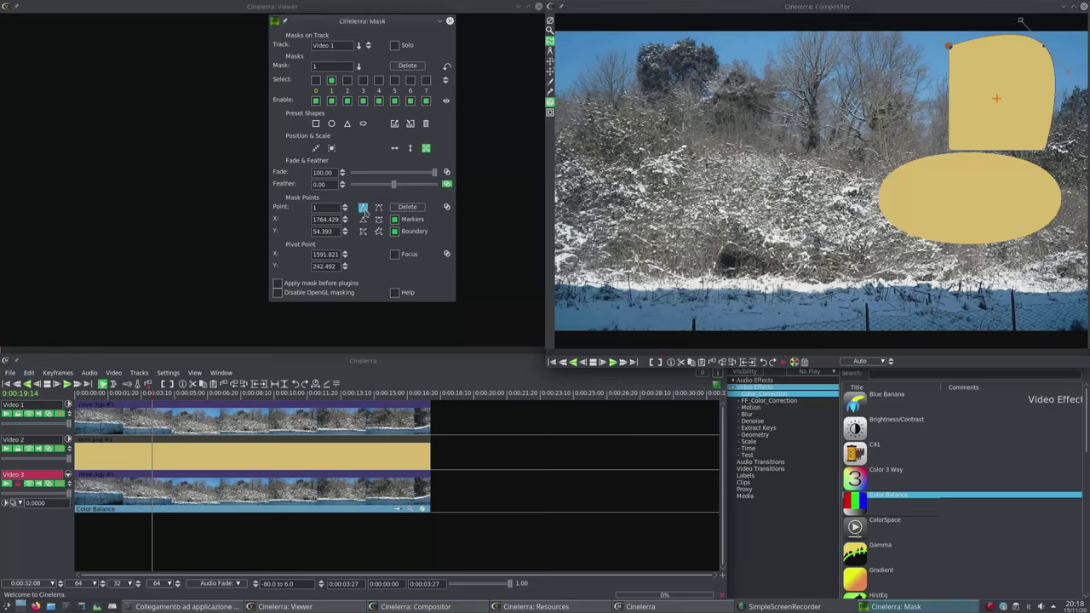
pyautogui.click(364, 209)
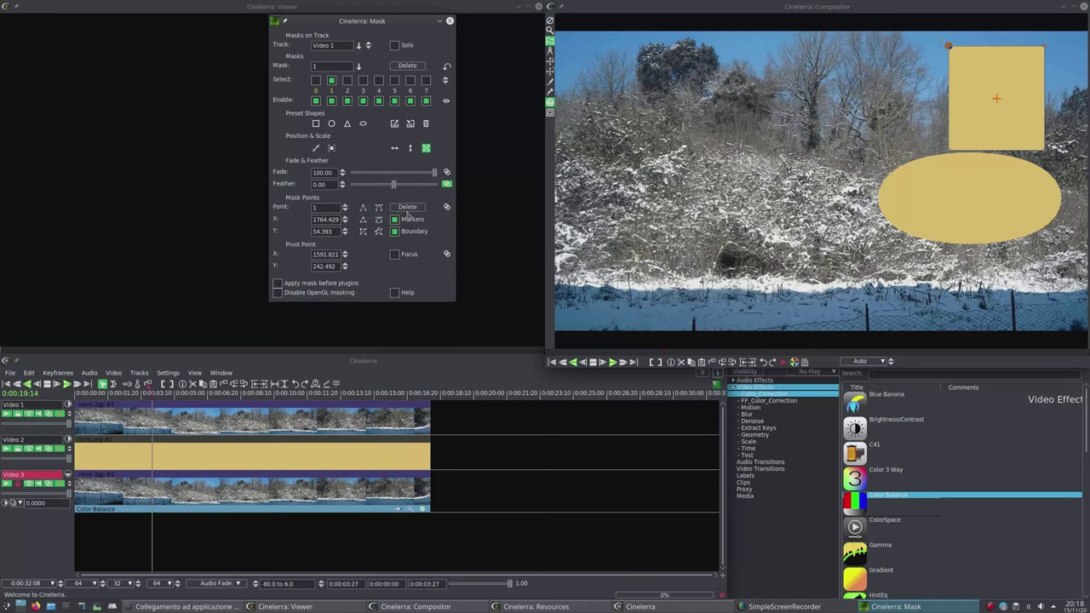
# Delete point 1 of mask 1, turning the square into a triangle
pyautogui.click(408, 210)
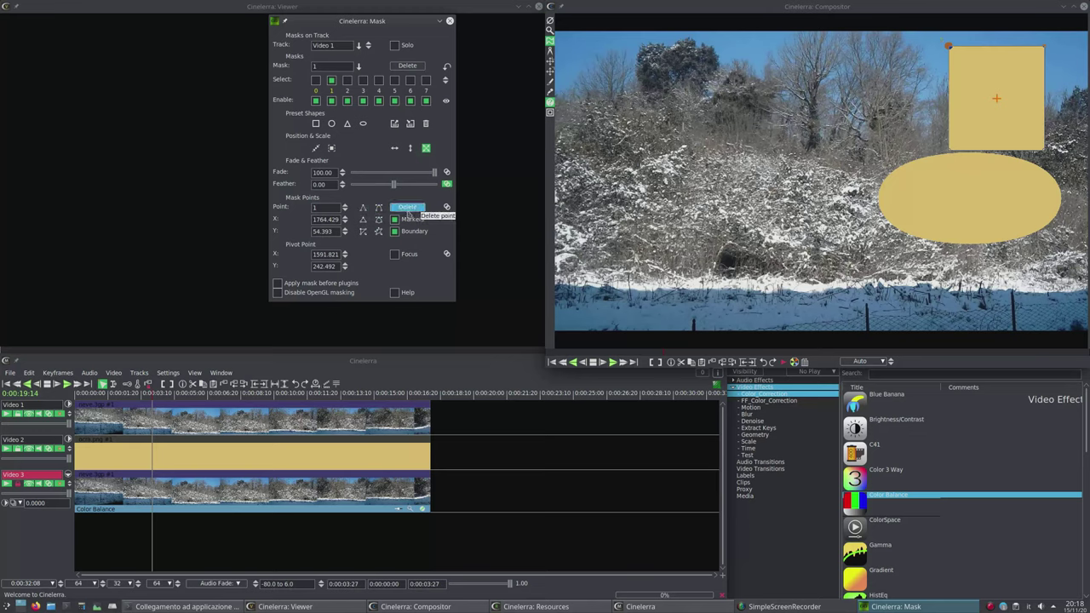
pyautogui.click(408, 210)
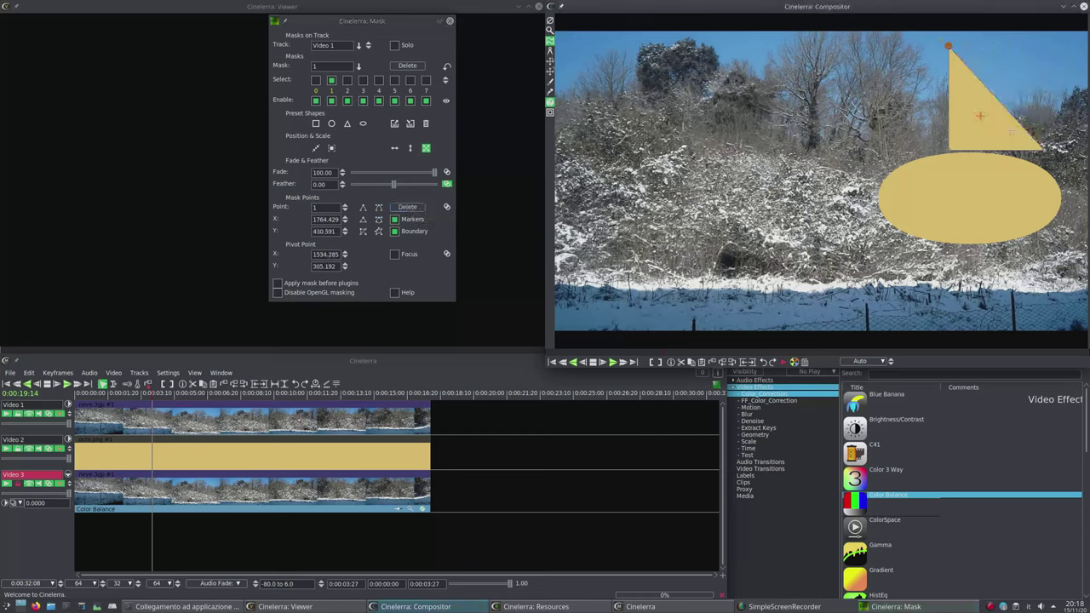
# Add a corner point at about X 1774, Y 61 to make mask 1 four-sided, and move the mask left to a pivot of about X 424, Y 603
pyautogui.moveTo(950, 47); pyautogui.dragTo(1048, 47)
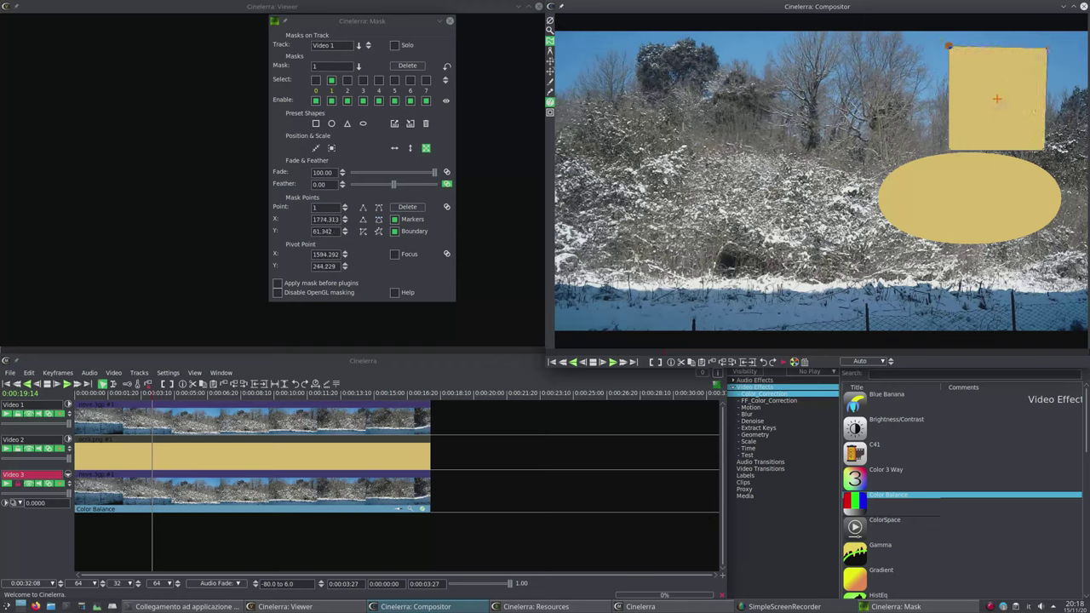
pyautogui.moveTo(949, 47); pyautogui.dragTo(624, 146)
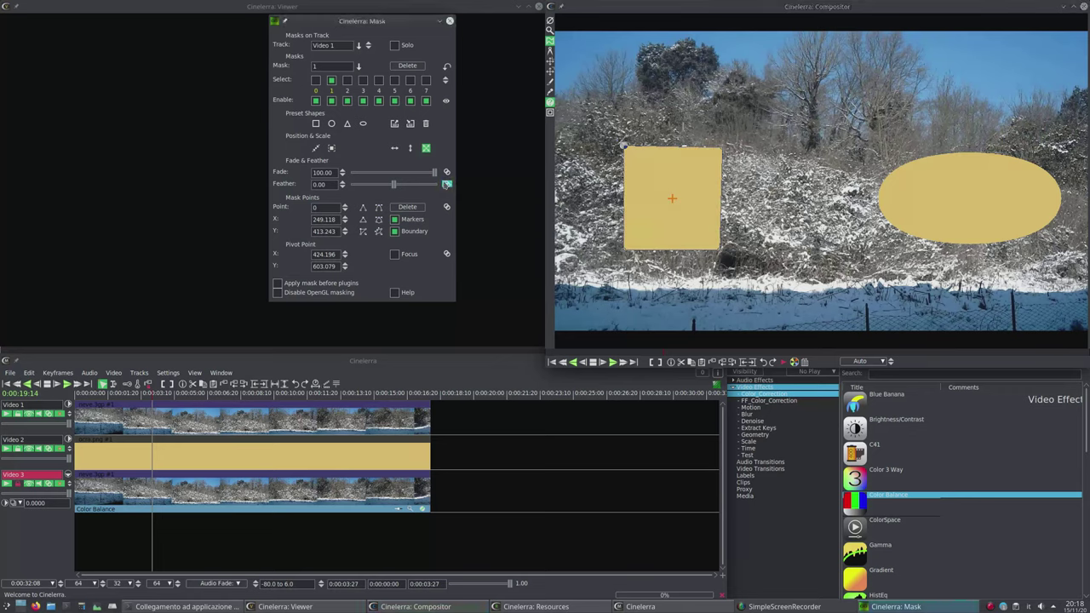
# Smooth mask 1's whole curve and make it linear again, and do the same for all masks together
pyautogui.click(379, 218)
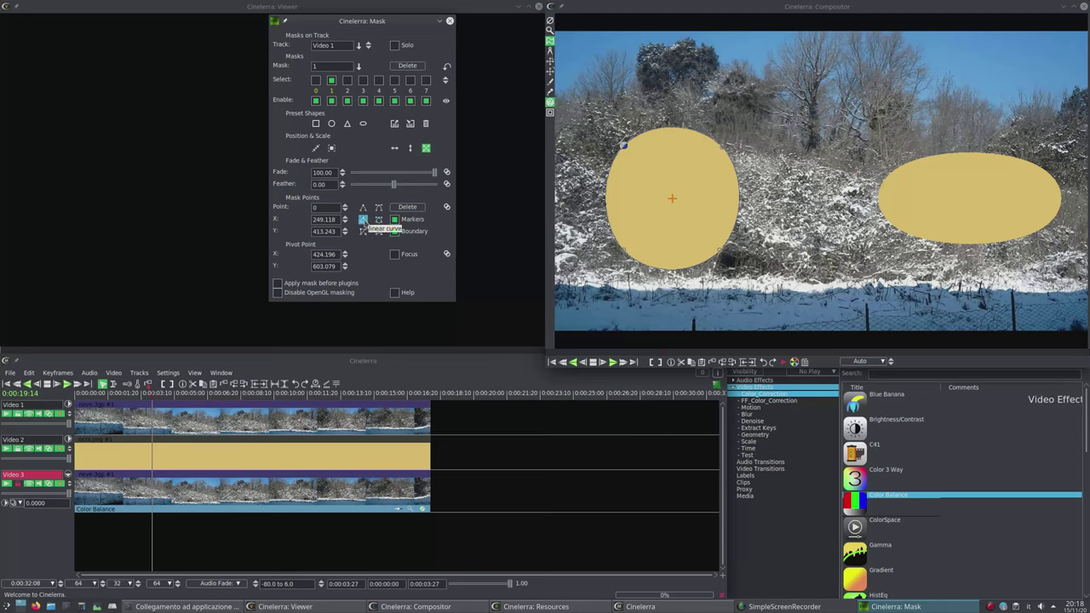
pyautogui.click(364, 219)
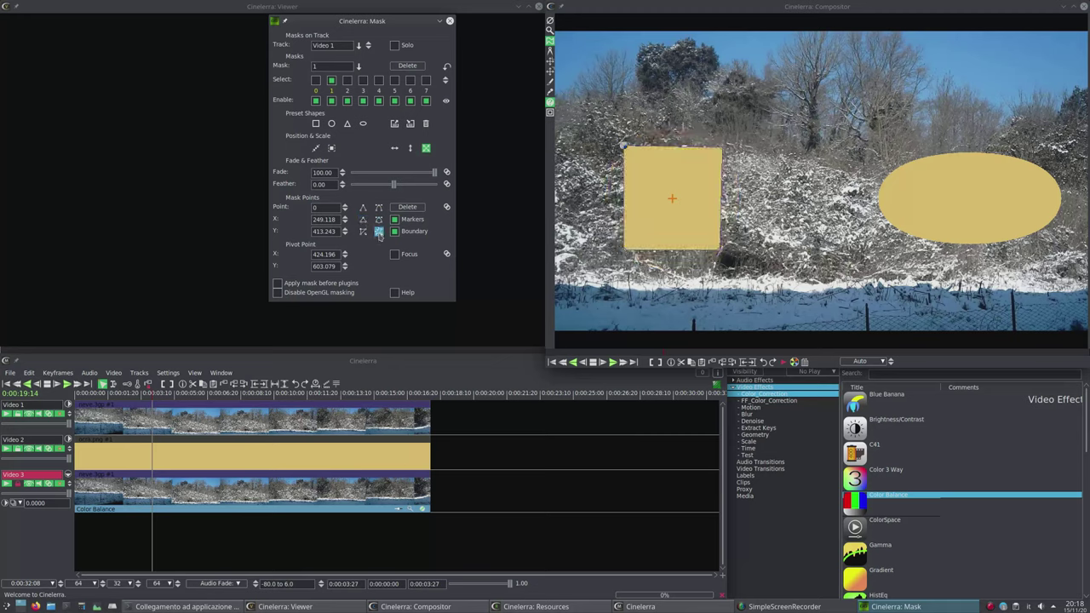
pyautogui.click(379, 231)
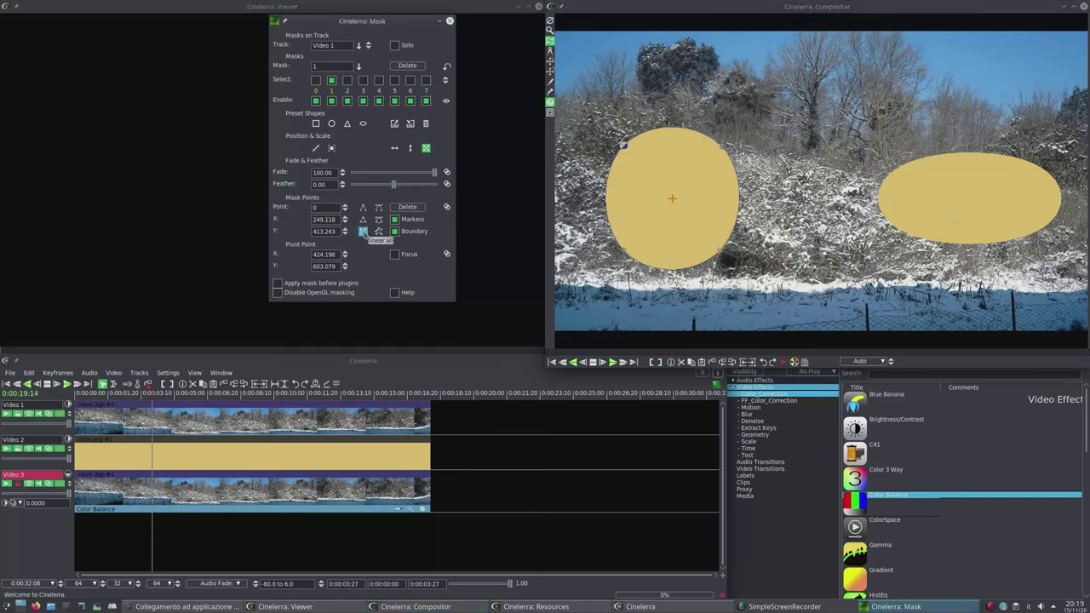
pyautogui.click(363, 231)
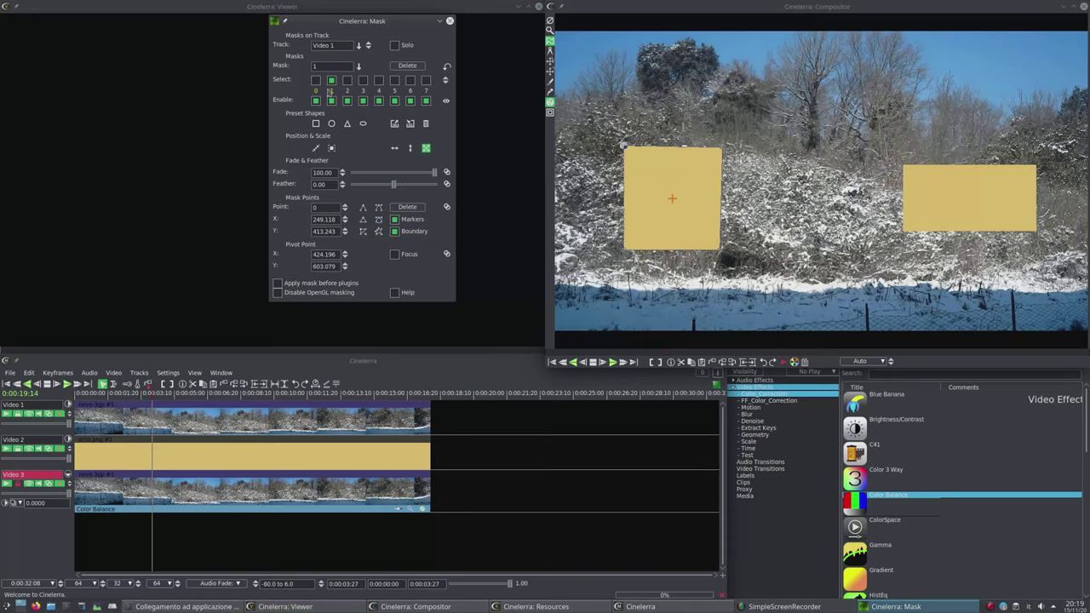
# Select mask 0, smooth and linearize all masks once more, and smooth only mask 0's curve back into an ellipse
pyautogui.click(316, 80)
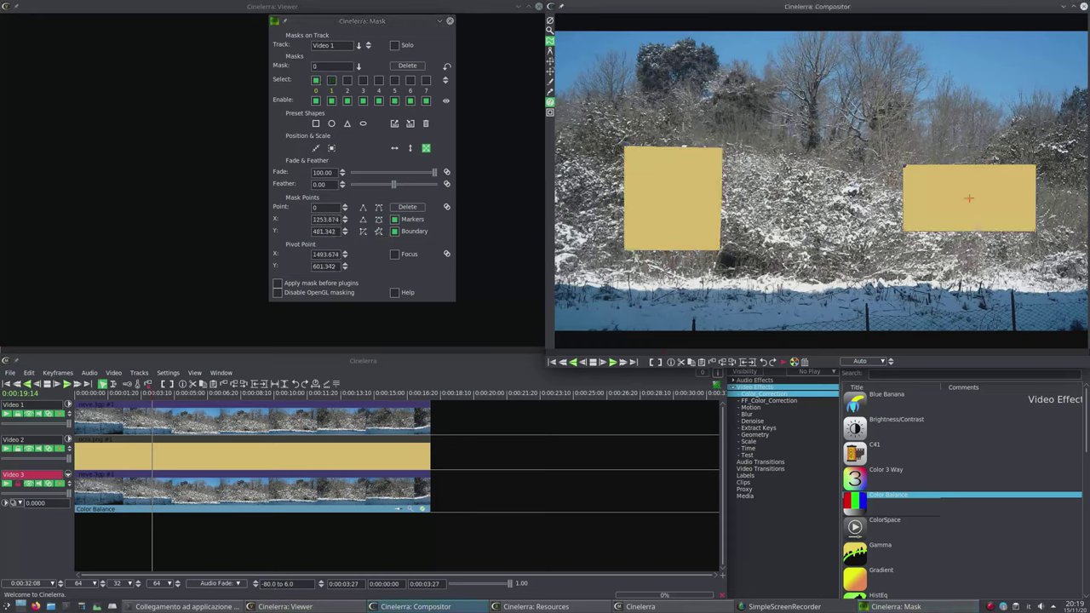
pyautogui.click(379, 231)
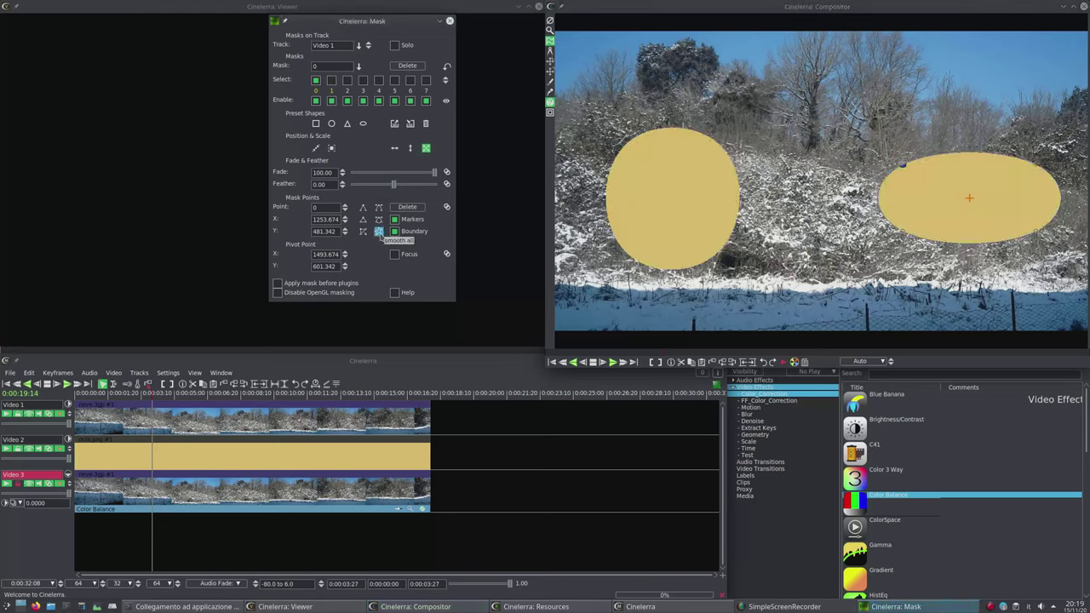
pyautogui.click(364, 231)
pyautogui.click(379, 219)
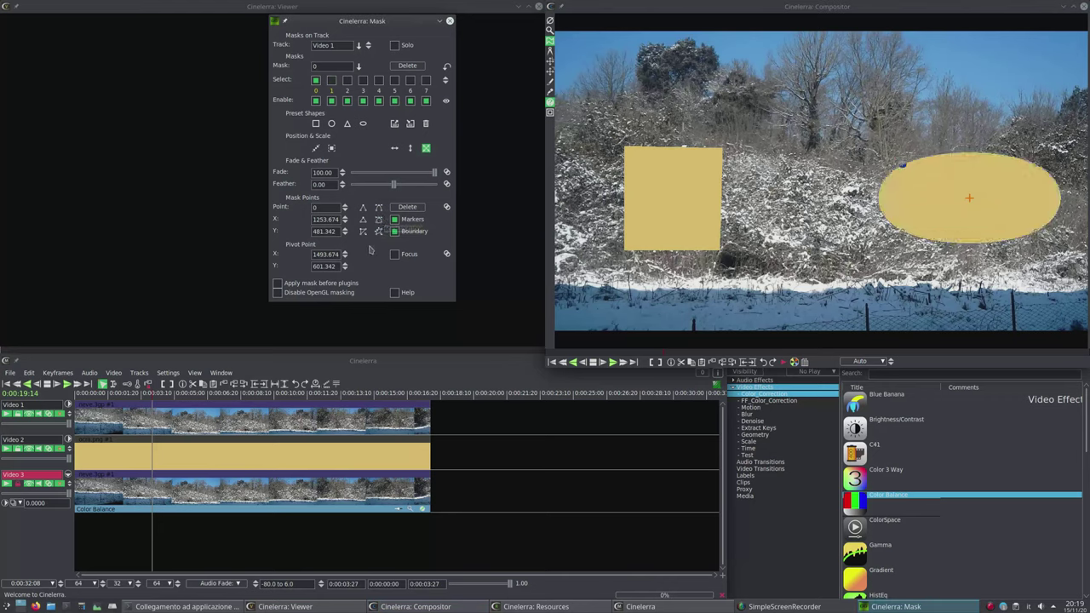
# Move mask 1 above the ellipse, with its pivot at about X 1314, Y 220, and switch the Markers and Boundary display off and on
pyautogui.click(332, 80)
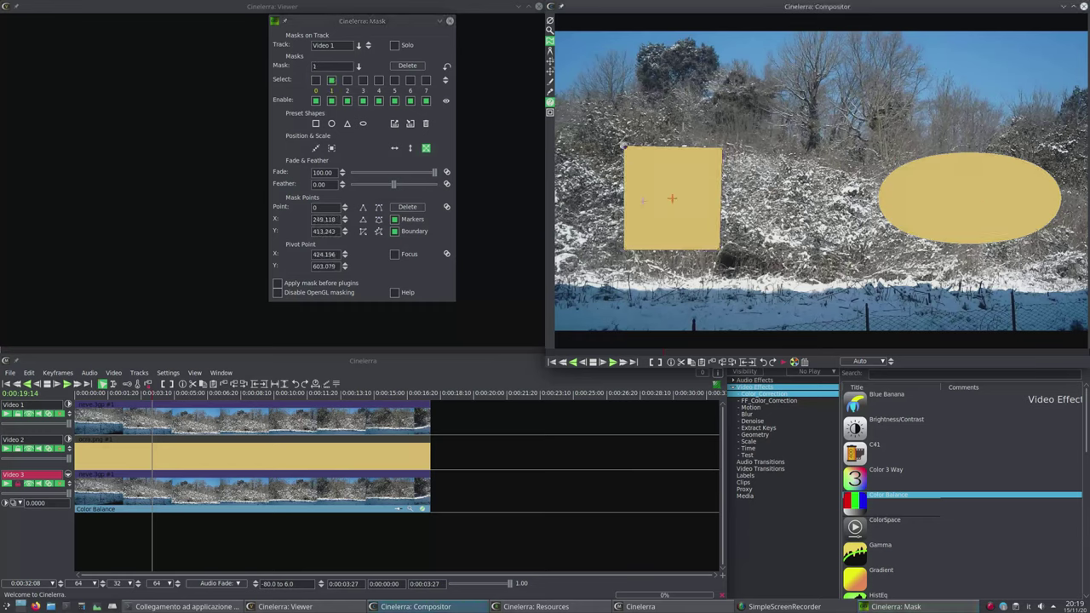
pyautogui.moveTo(651, 207); pyautogui.dragTo(899, 104)
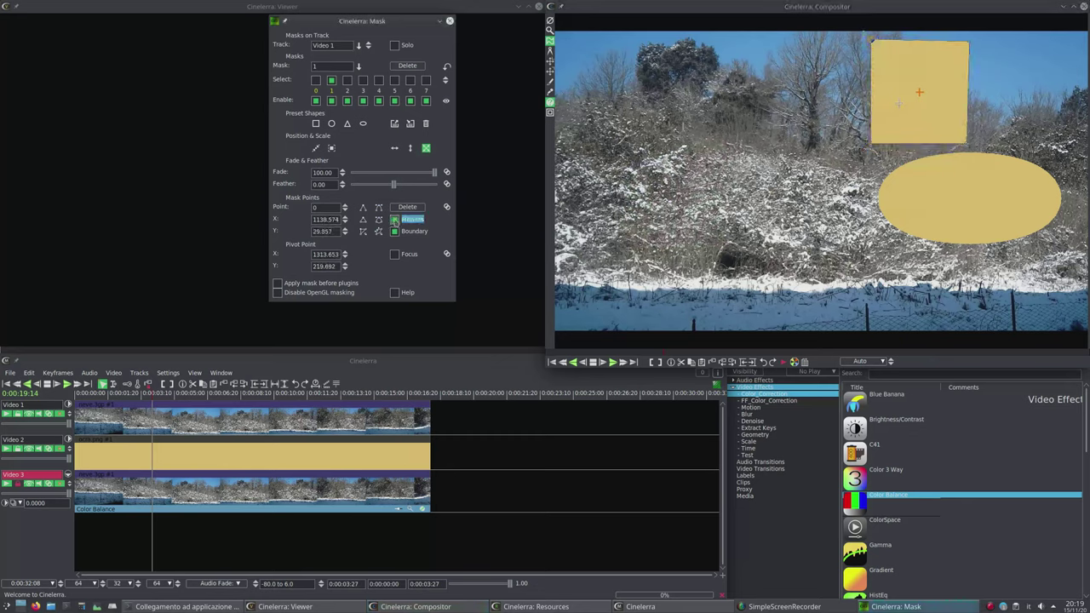
pyautogui.click(394, 220)
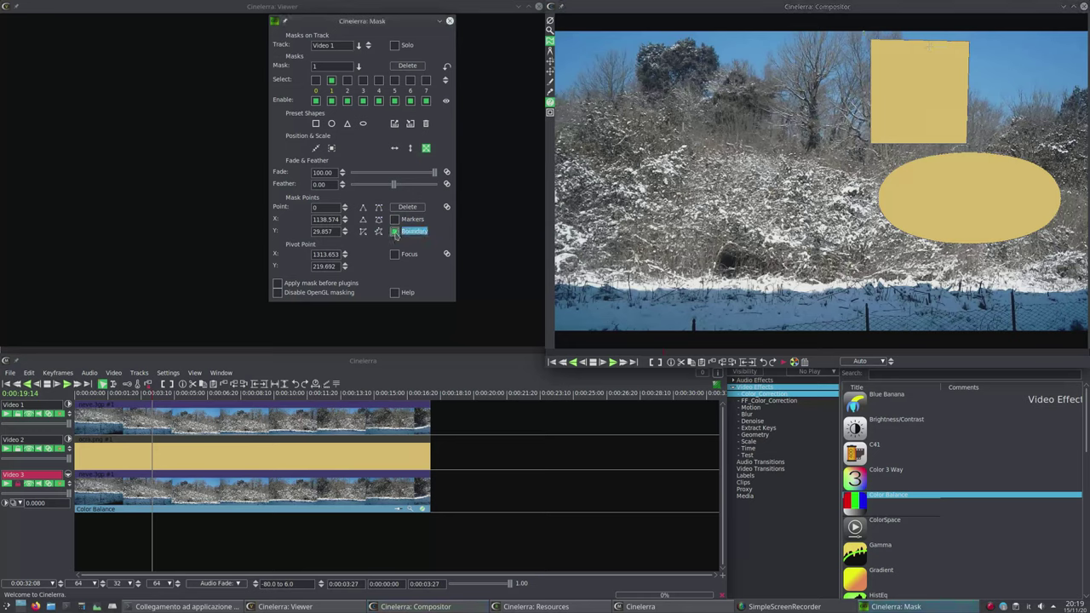
pyautogui.click(395, 235)
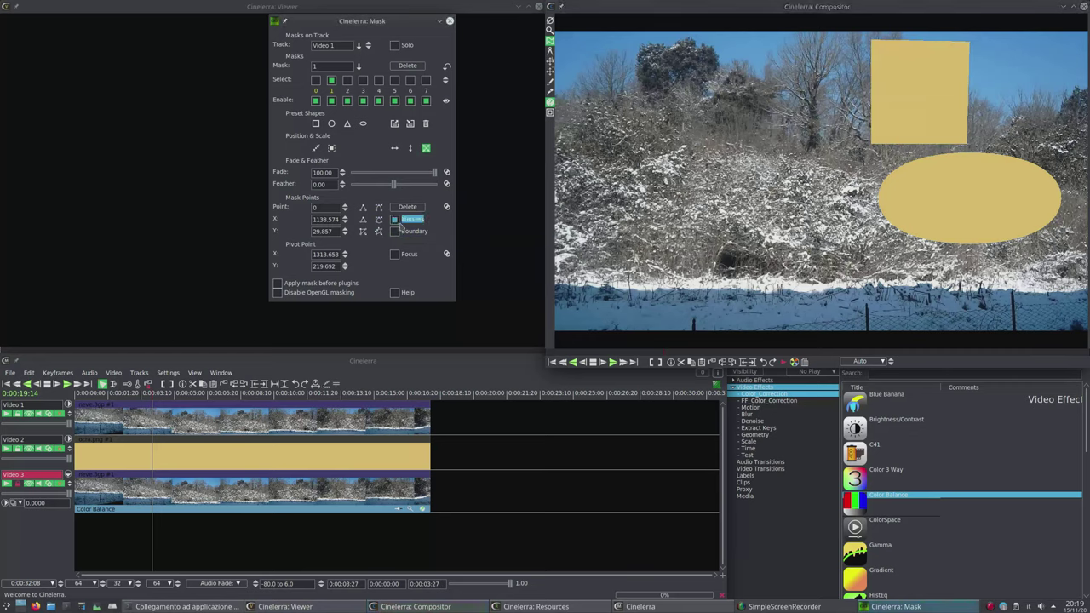
pyautogui.click(394, 220)
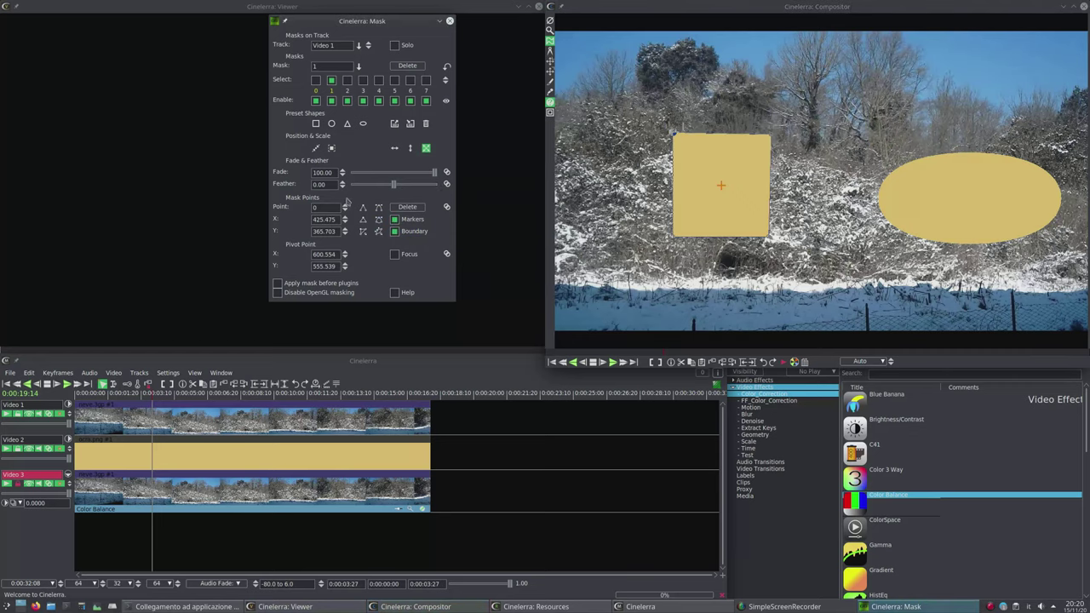
# Set point 0 of mask 1 to X 441.475, Y 383.703, and move that corner freehand to about X 446, Y 355
pyautogui.click(682, 153)
pyautogui.scroll(13, 344, 221)
pyautogui.scroll(1, 345, 220)
pyautogui.scroll(1, 345, 230)
pyautogui.scroll(13, 345, 231)
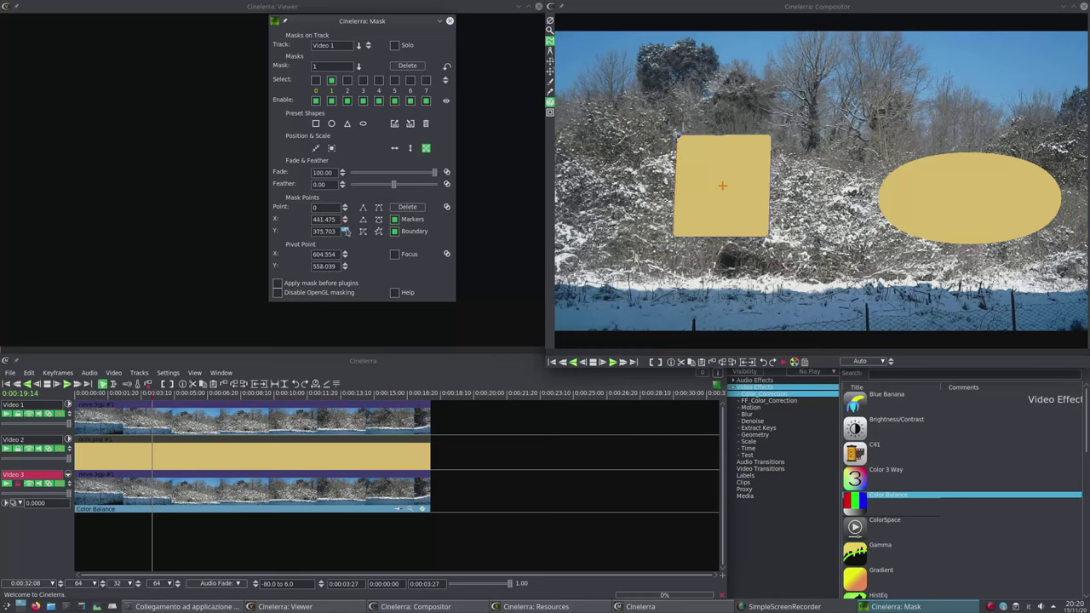
pyautogui.scroll(1, 344, 231)
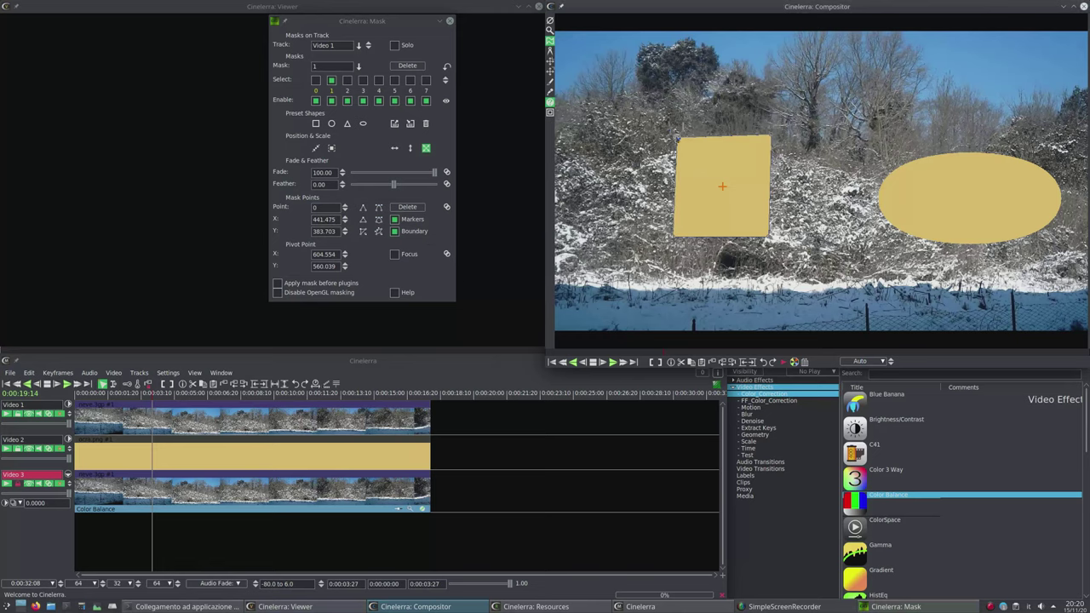
pyautogui.moveTo(678, 136)
pyautogui.mouseDown()
pyautogui.moveTo(706, 150)
pyautogui.moveTo(679, 129)
pyautogui.mouseUp()
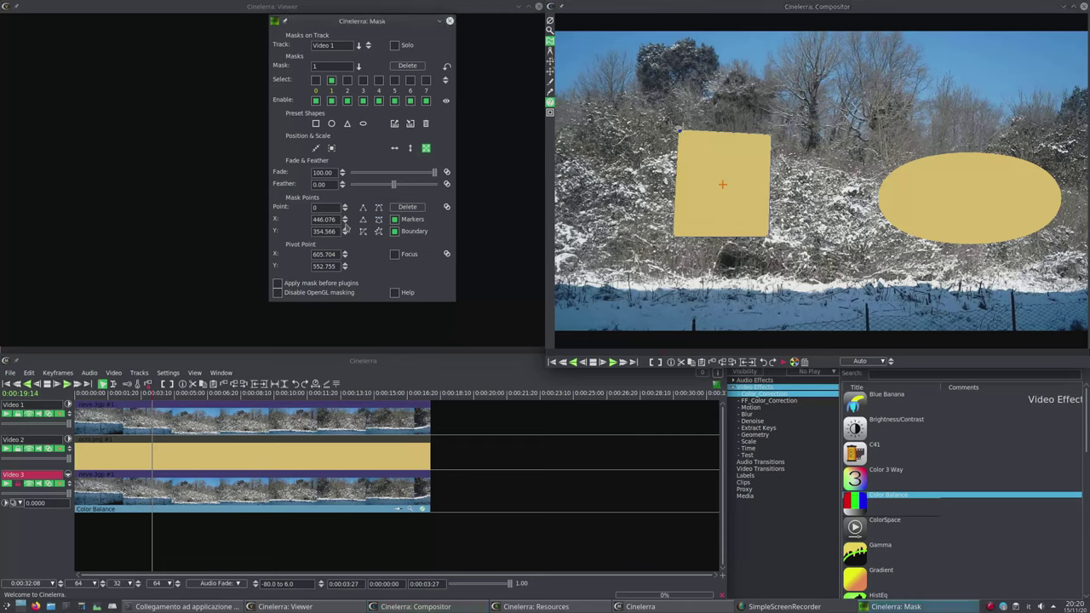
# Gang mask 1's points and shift them until point 0 is at X 420.076, Y 341.566; move point 0 alone to about X 400, Y 381
pyautogui.scroll(3, 344, 219)
pyautogui.scroll(-7, 344, 219)
pyautogui.scroll(-14, 344, 219)
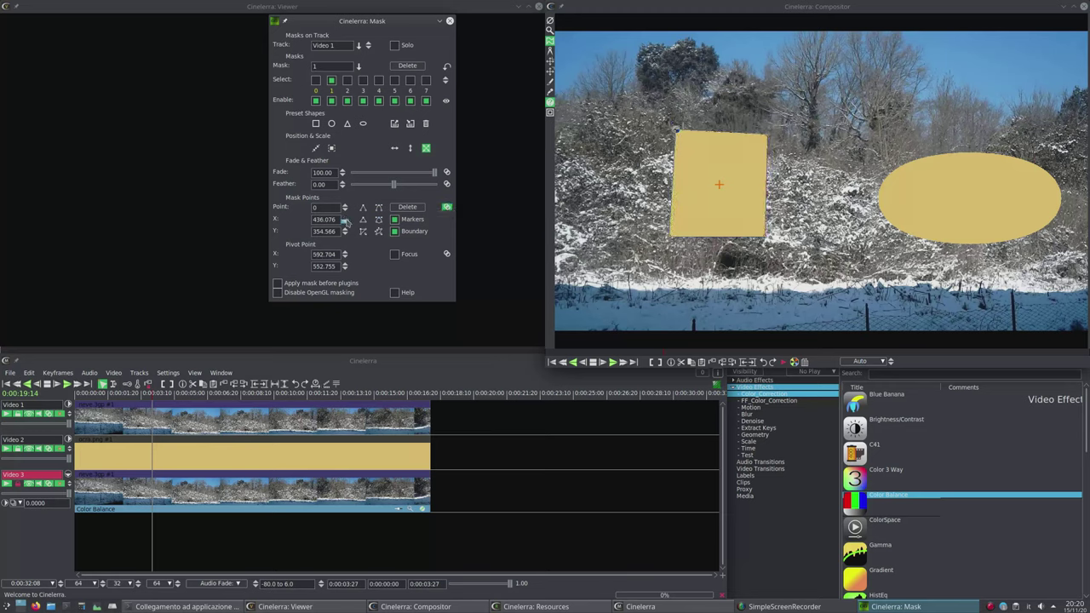
pyautogui.scroll(-9, 344, 219)
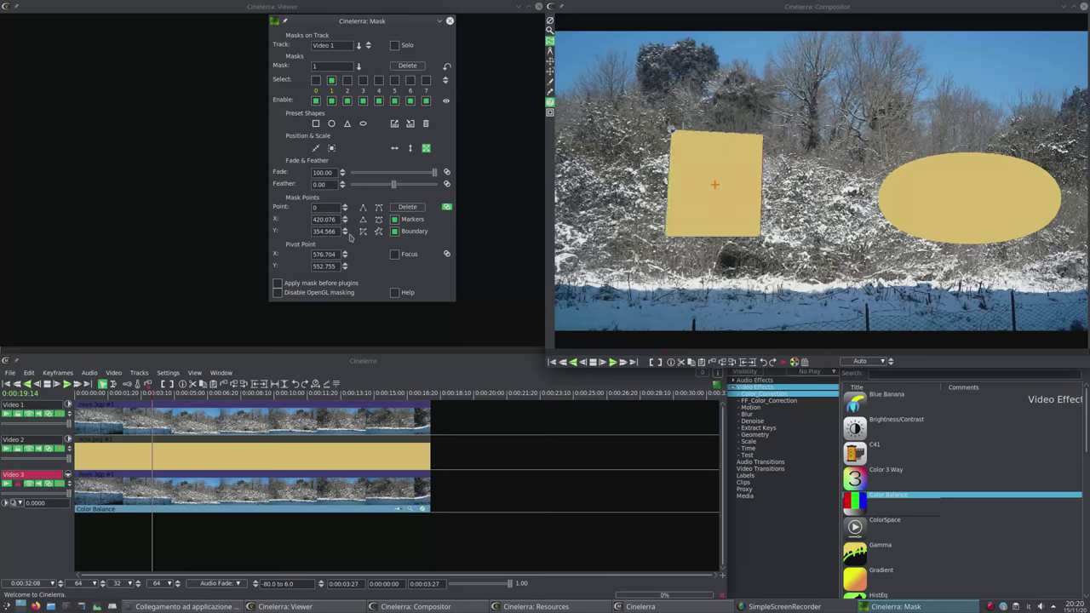
pyautogui.scroll(-2, 345, 231)
pyautogui.scroll(-11, 345, 232)
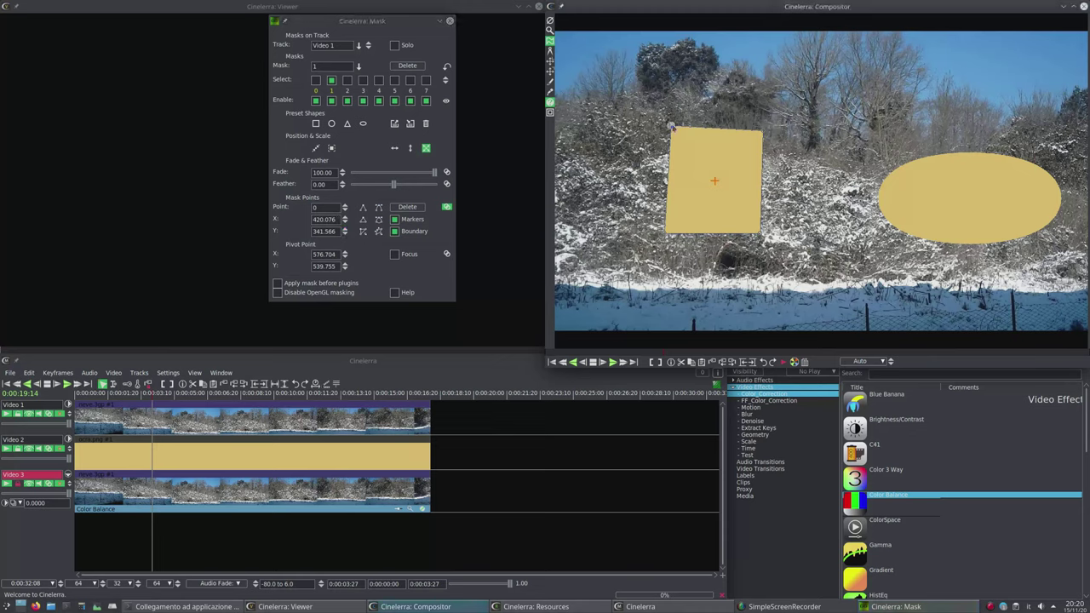
pyautogui.moveTo(671, 126)
pyautogui.mouseDown()
pyautogui.moveTo(670, 194)
pyautogui.moveTo(667, 136)
pyautogui.mouseUp()
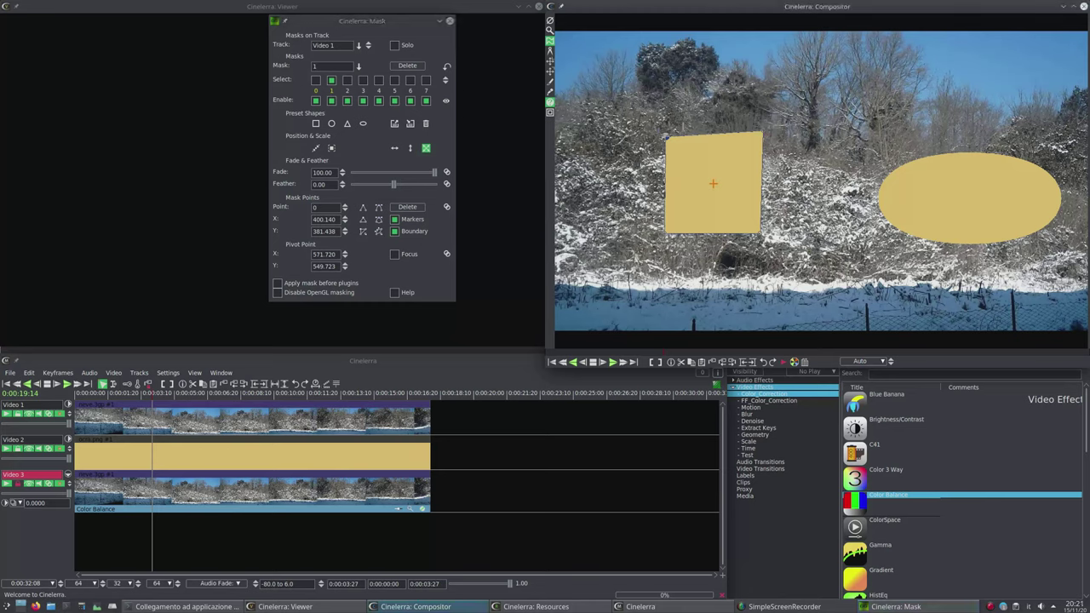
# Select mask 0 and return to mask 1, turning on the pivot point Focus and the Help list of mask shortcuts
pyautogui.click(316, 80)
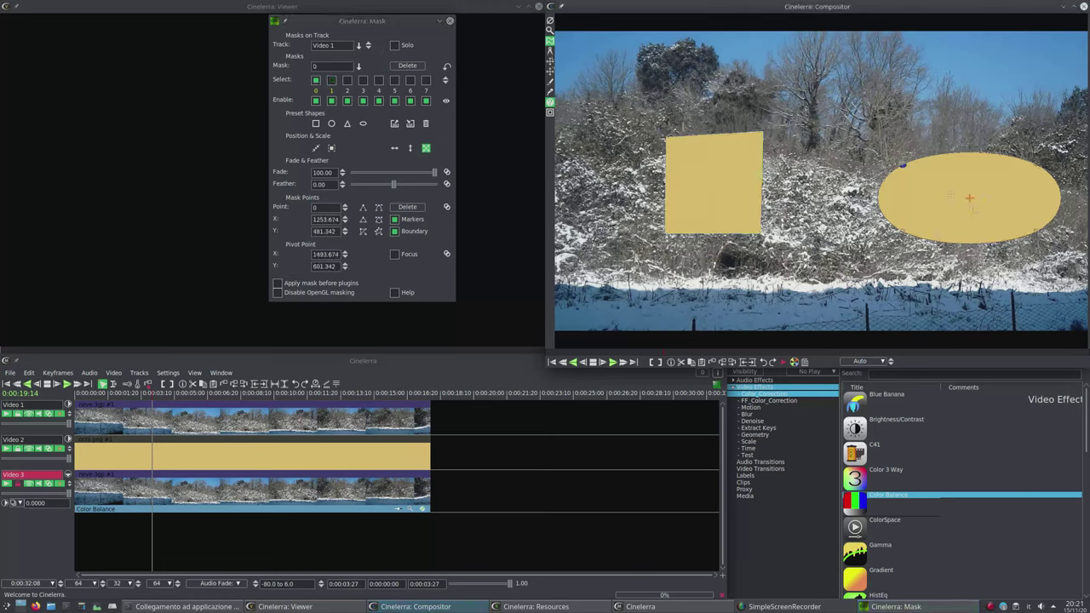
pyautogui.click(331, 80)
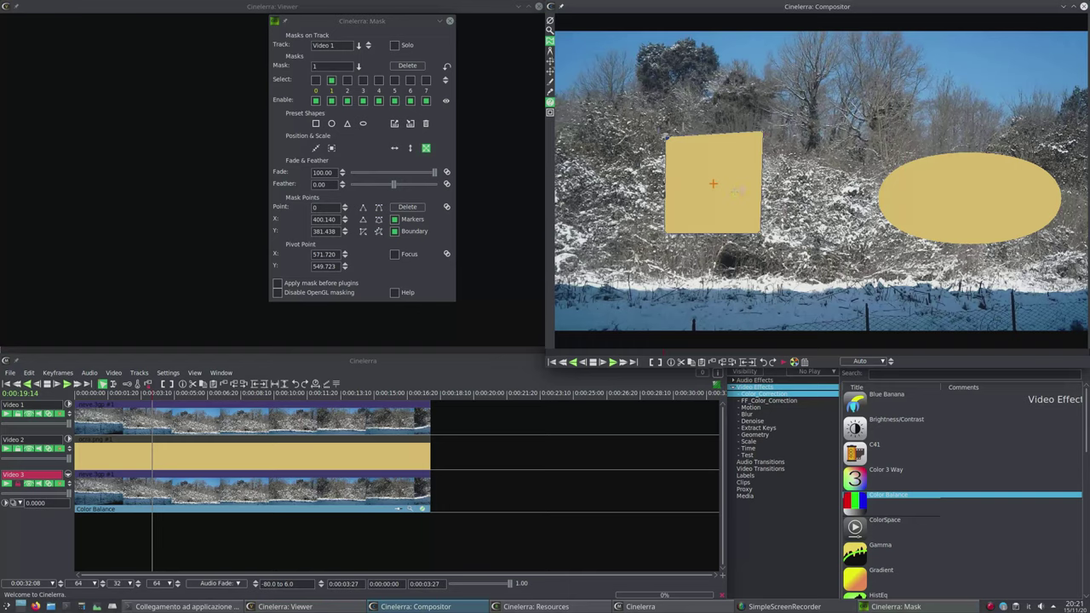
pyautogui.moveTo(732, 191); pyautogui.dragTo(742, 191)
pyautogui.moveTo(742, 190); pyautogui.dragTo(744, 190)
pyautogui.click(394, 292)
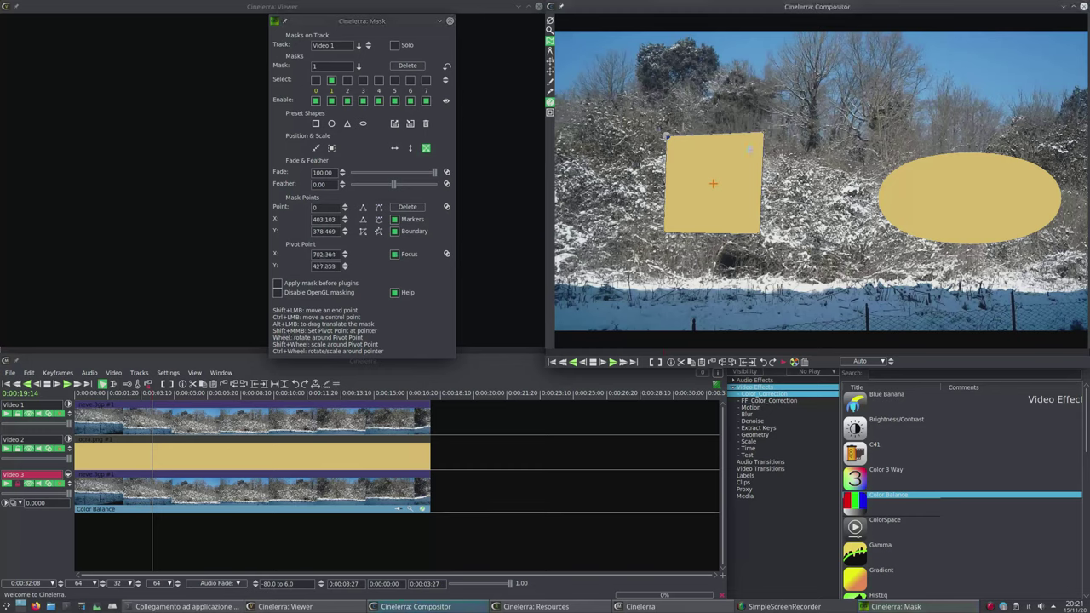
# Place the pivot point among the trees at about X 1080, Y 201, and rotate mask 1 back and forth around it
pyautogui.click(718, 101)
pyautogui.click(854, 87)
pyautogui.scroll(-3, 713, 183)
pyautogui.scroll(3, 714, 186)
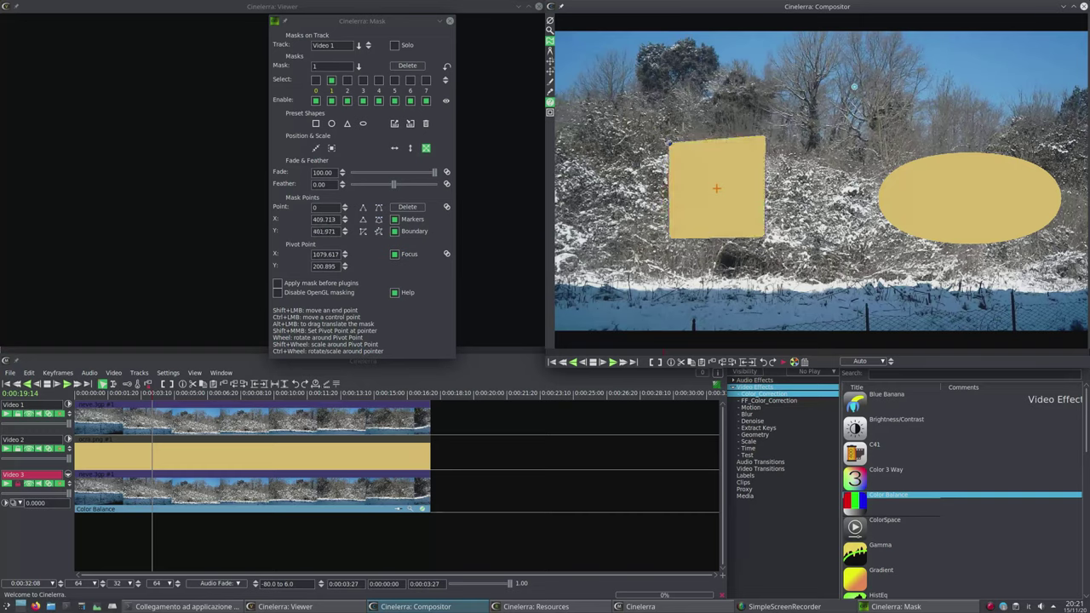
pyautogui.scroll(-3, 716, 188)
pyautogui.scroll(3, 726, 201)
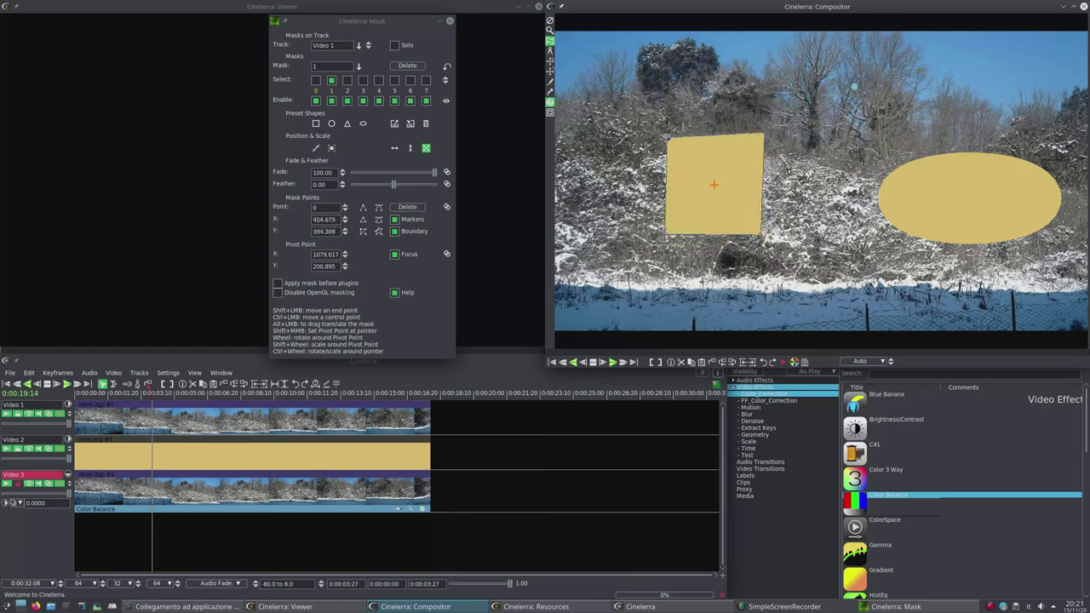
# Move the pivot point to about X 1054, Y 403, and rotate mask 1 around it in both directions
pyautogui.keyDown('shift'); pyautogui.middleClick(714, 184); pyautogui.keyUp('shift')
pyautogui.click(470, 273)
pyautogui.keyDown('shift'); pyautogui.middleClick(846, 143); pyautogui.keyUp('shift')
pyautogui.scroll(-3, 846, 143)
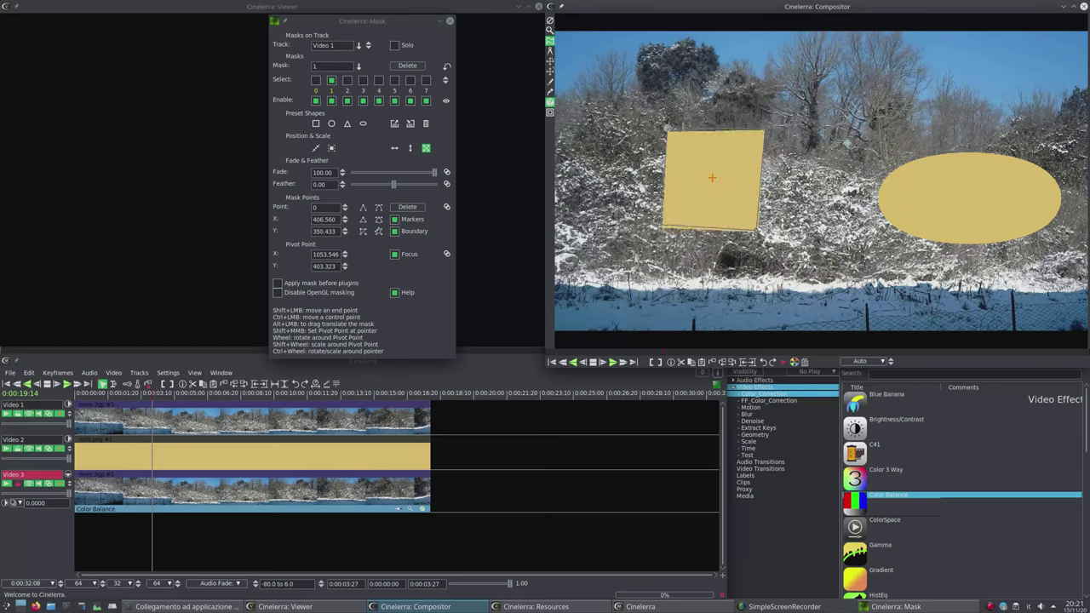
pyautogui.scroll(4, 846, 143)
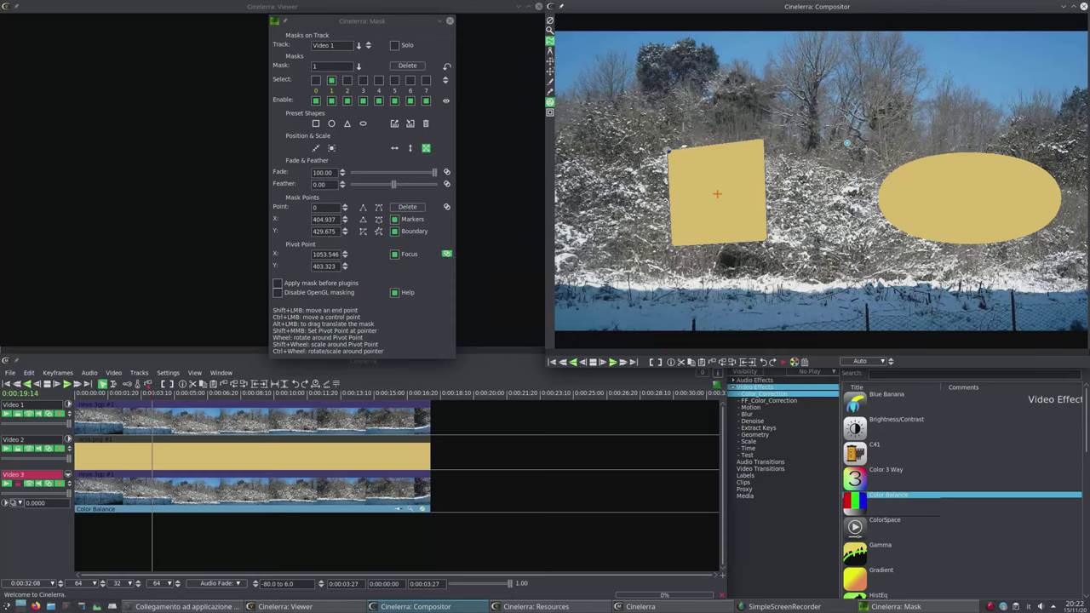
# With the pivot Focus ganged, rotate all masks back and forth around the shared pivot, and turn the ganging and Focus off
pyautogui.scroll(-2, 865, 152)
pyautogui.scroll(-6, 847, 143)
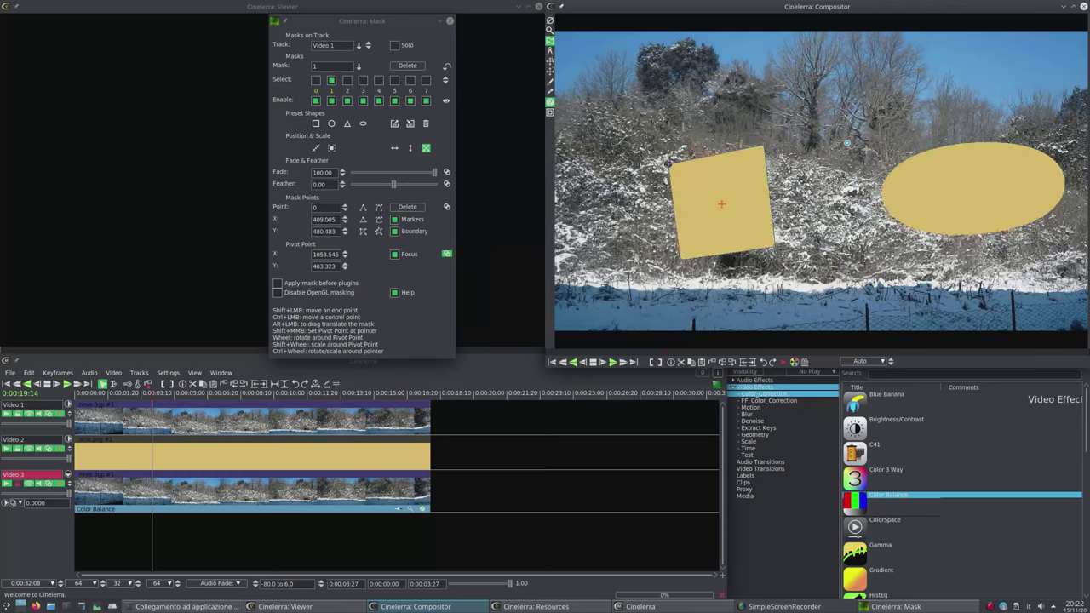
pyautogui.scroll(-6, 847, 143)
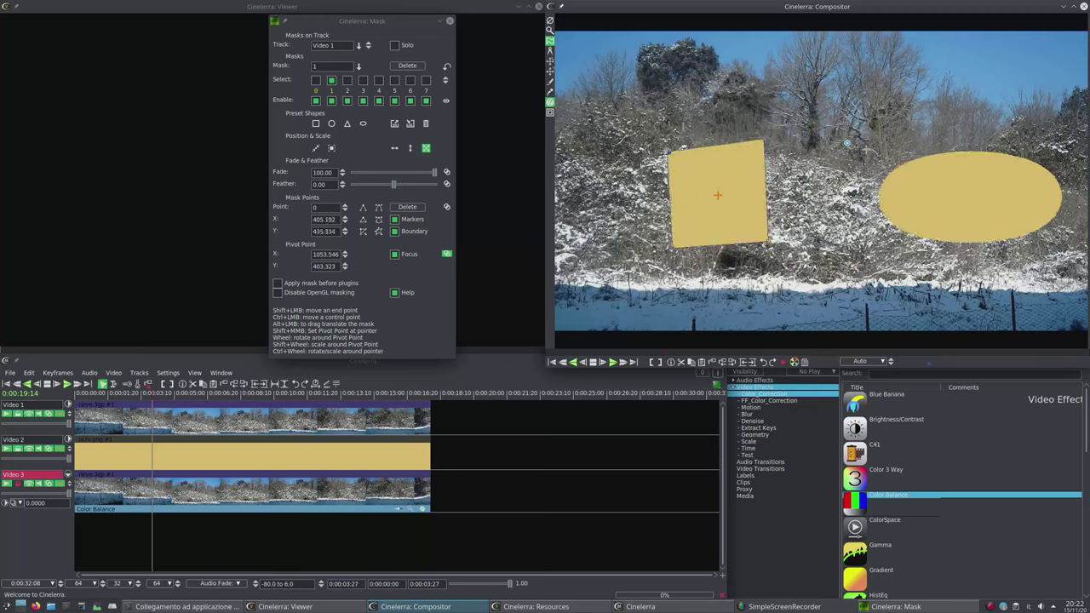
pyautogui.scroll(4, 847, 143)
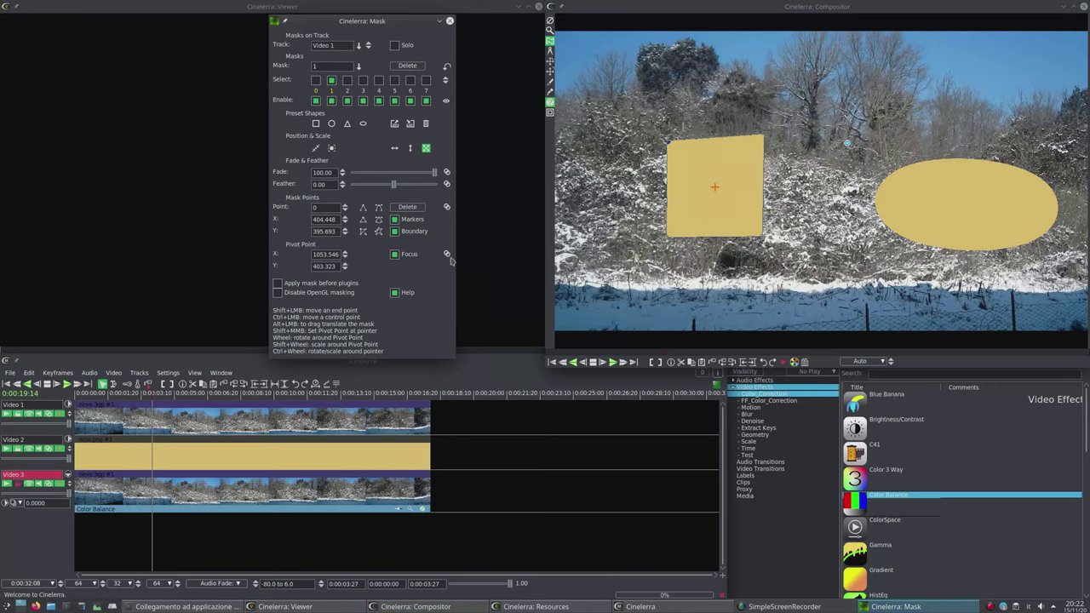
pyautogui.click(447, 255)
# Try the Apply mask before plugins and Disable OpenGL masking options, switching each on and off
pyautogui.click(277, 283)
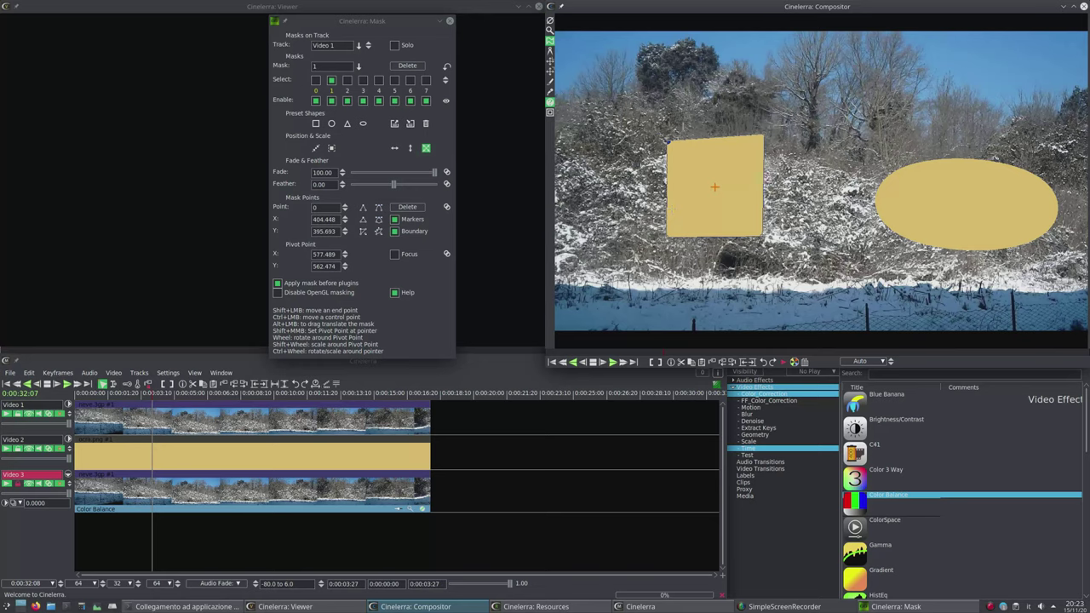
pyautogui.click(277, 285)
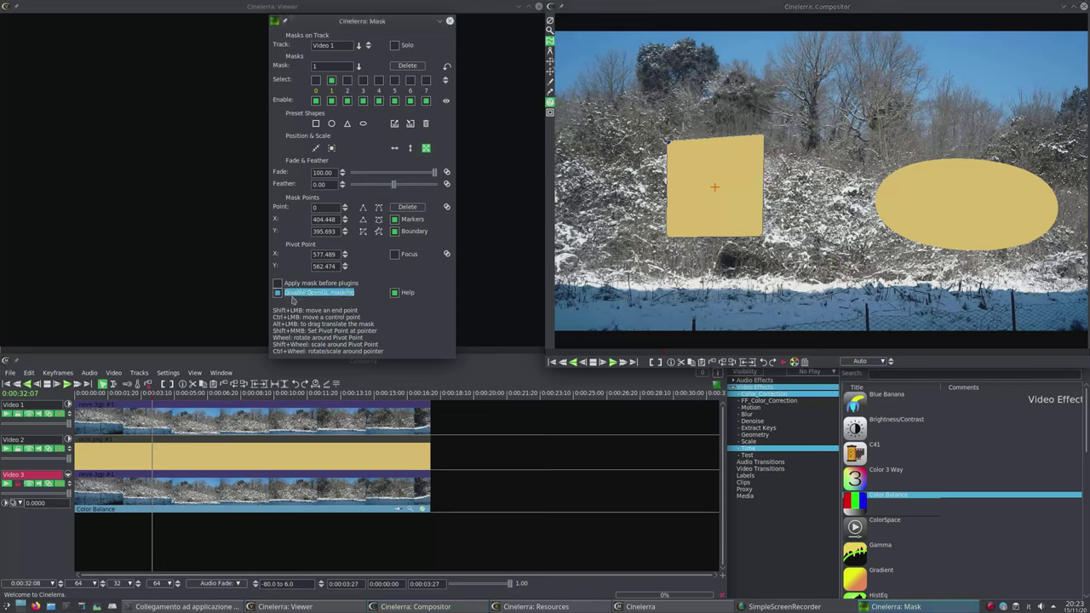
# Hide and show the Help list of mask shortcuts twice, leaving it displayed
pyautogui.click(395, 292)
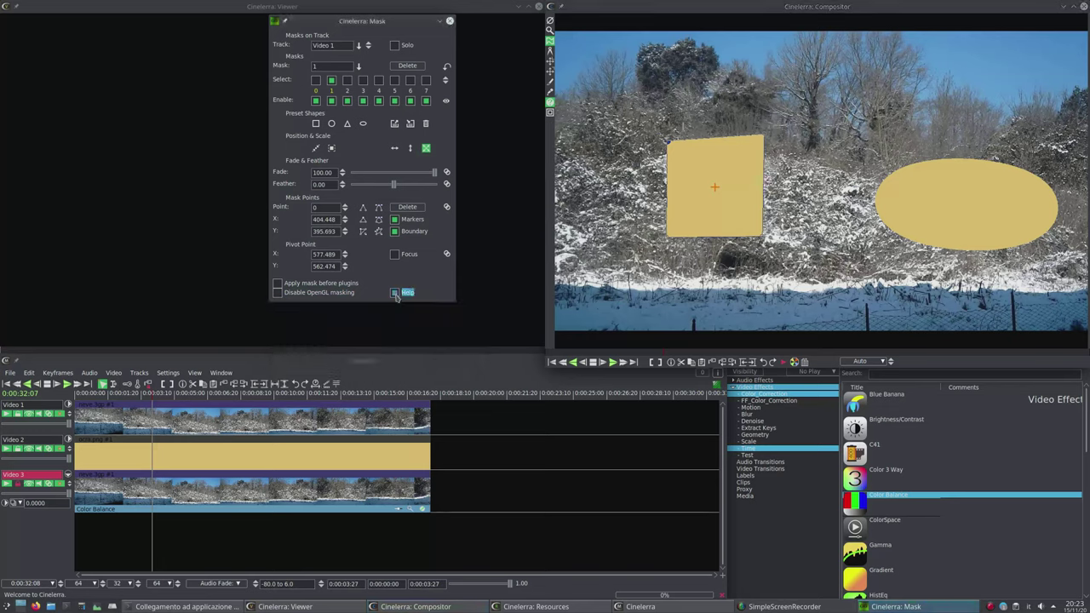
pyautogui.click(395, 292)
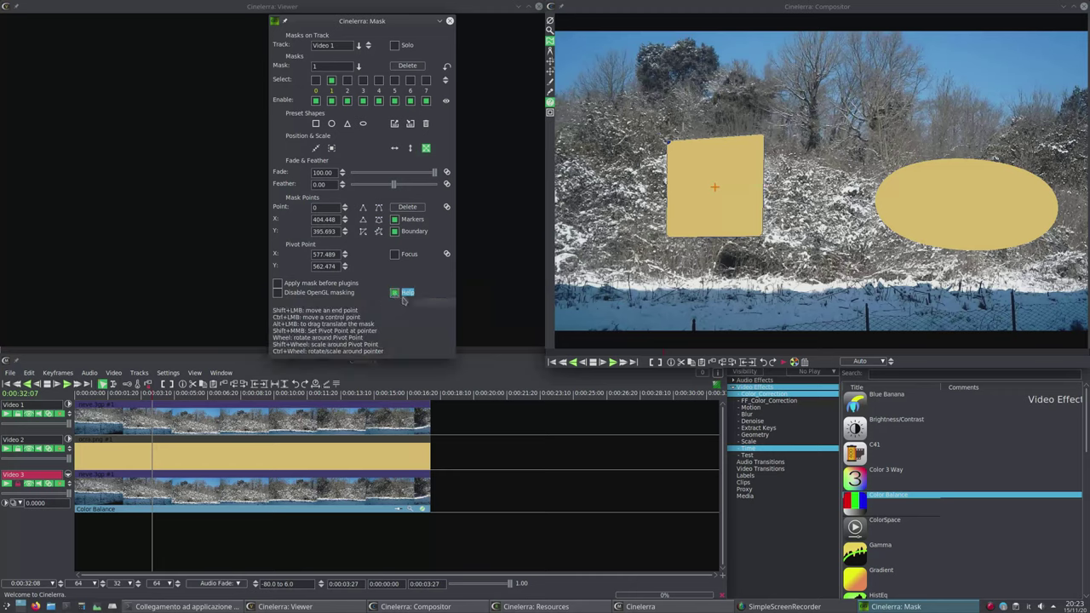
pyautogui.click(394, 292)
pyautogui.click(394, 292)
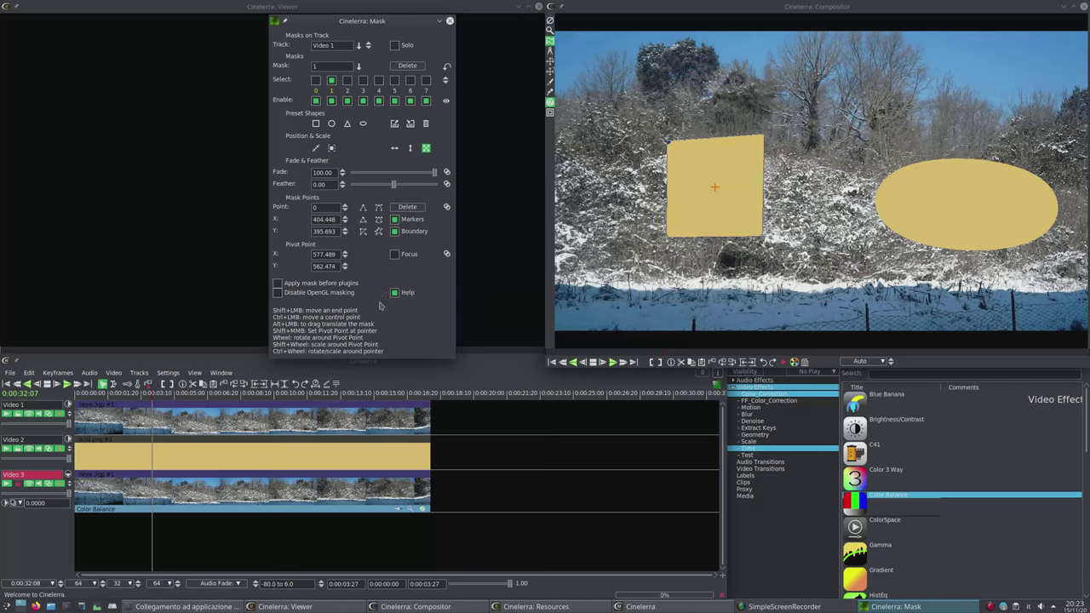